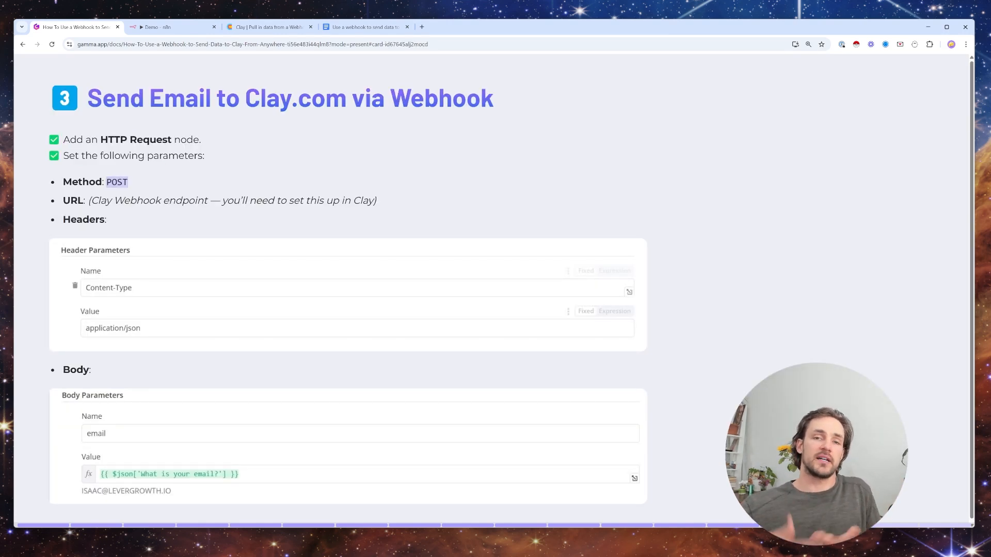
- Exit the slide presentation, switch to the n8n demo workflow, close the HTTP Request node and reposition the canvas
{"action": "key", "text": "Right"}
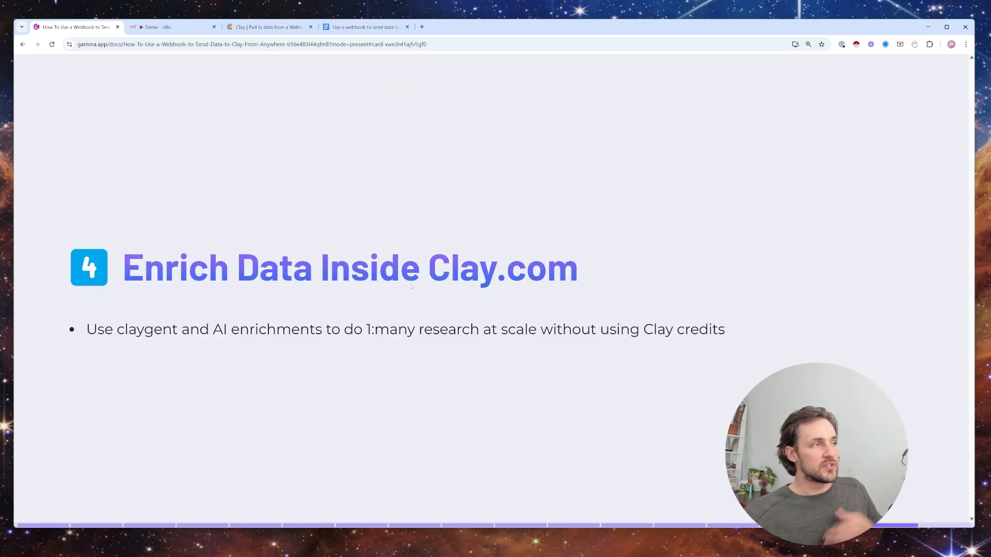
{"action": "key", "text": "Escape"}
{"action": "left_click", "coordinate": [151, 27]}
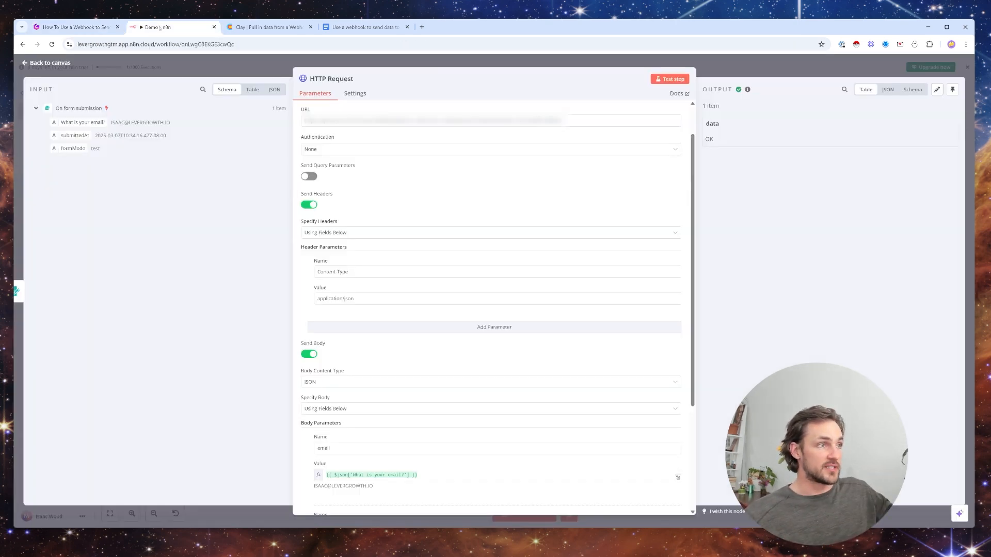
{"action": "left_click", "coordinate": [435, 59]}
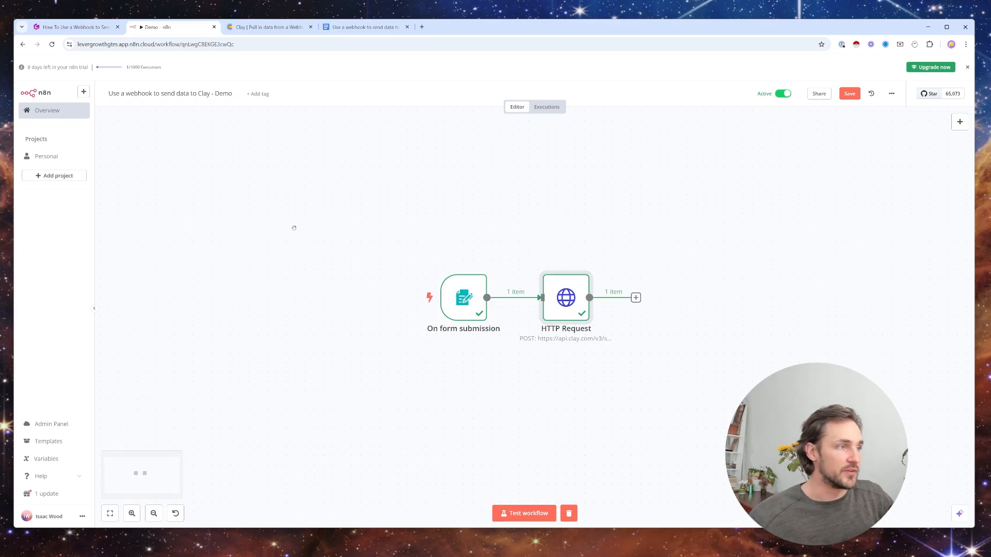
{"action": "right_click", "coordinate": [328, 191]}
{"action": "left_click_drag", "start_coordinate": [531, 217], "coordinate": [462, 250]}
{"action": "left_click_drag", "start_coordinate": [447, 314], "coordinate": [447, 274]}
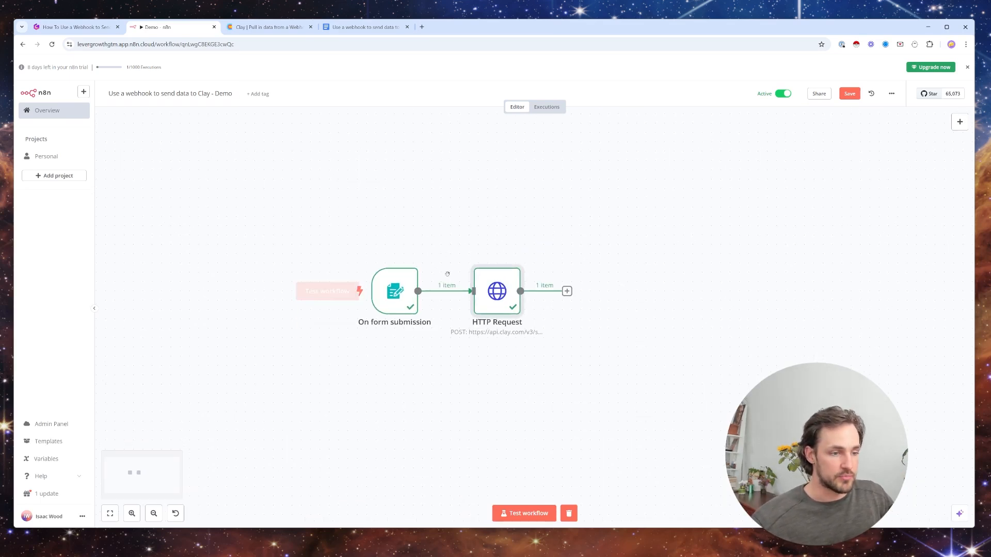
- Search the available workflow nodes for "type", then close the node list
{"action": "left_click", "coordinate": [956, 123]}
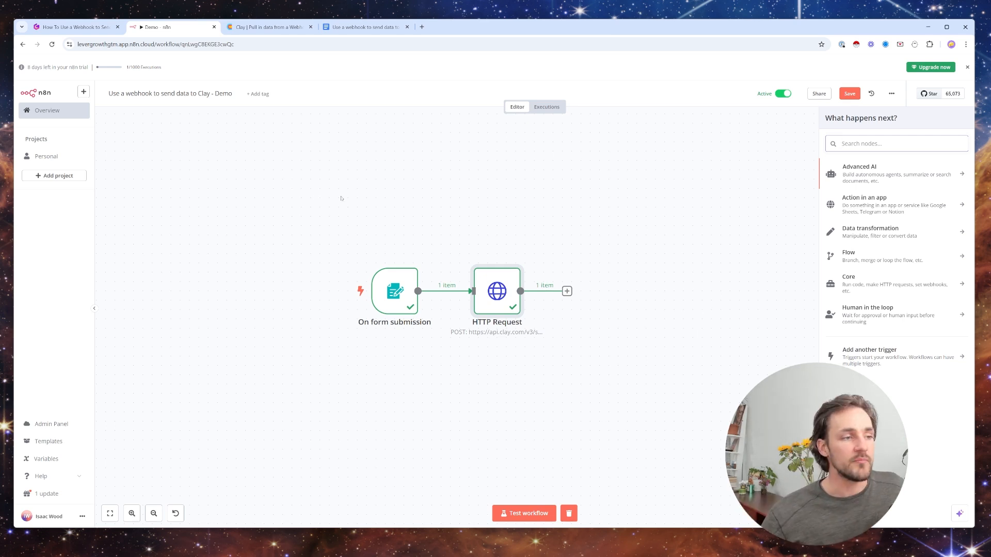
{"action": "mouse_move", "coordinate": [391, 300]}
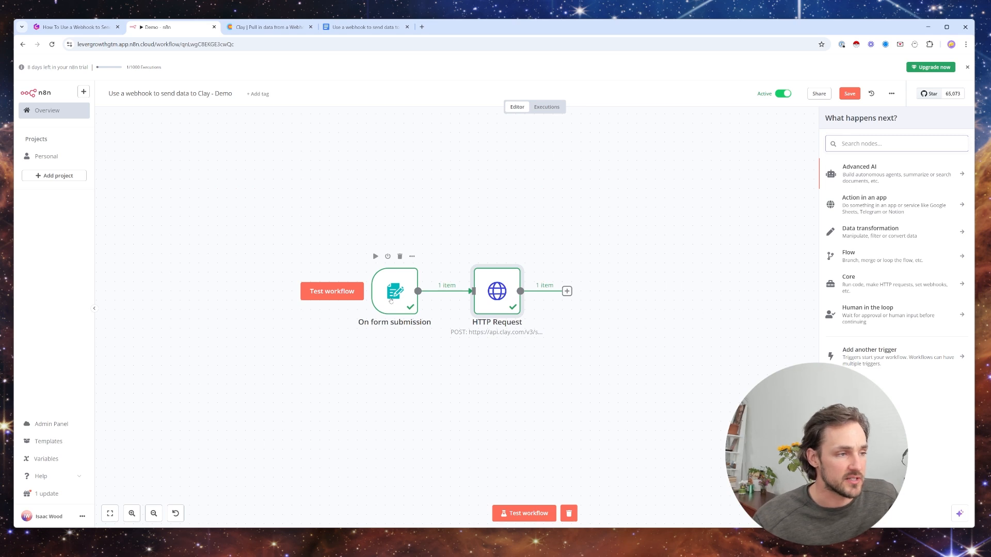
{"action": "type", "text": "type"}
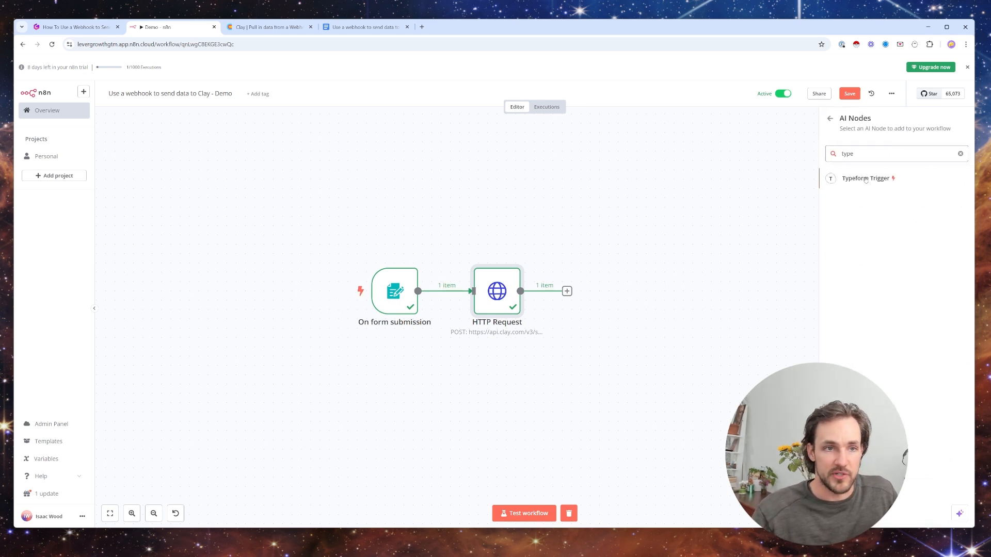
{"action": "left_click", "coordinate": [640, 232]}
- Review the On form submission trigger's form description, "What is your email?" field and test output, then return to the canvas
{"action": "double_click", "coordinate": [395, 292]}
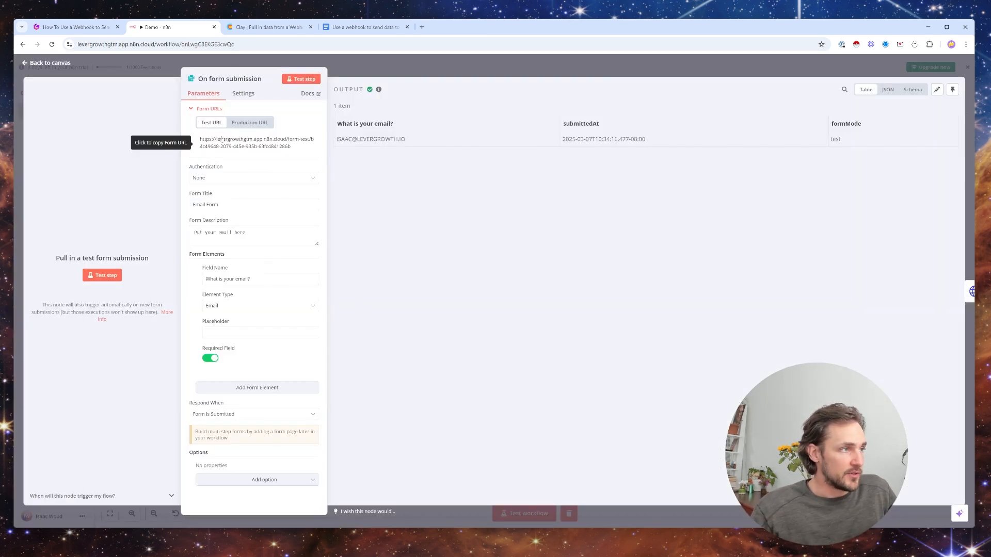
{"action": "left_click_drag", "start_coordinate": [247, 233], "coordinate": [184, 241]}
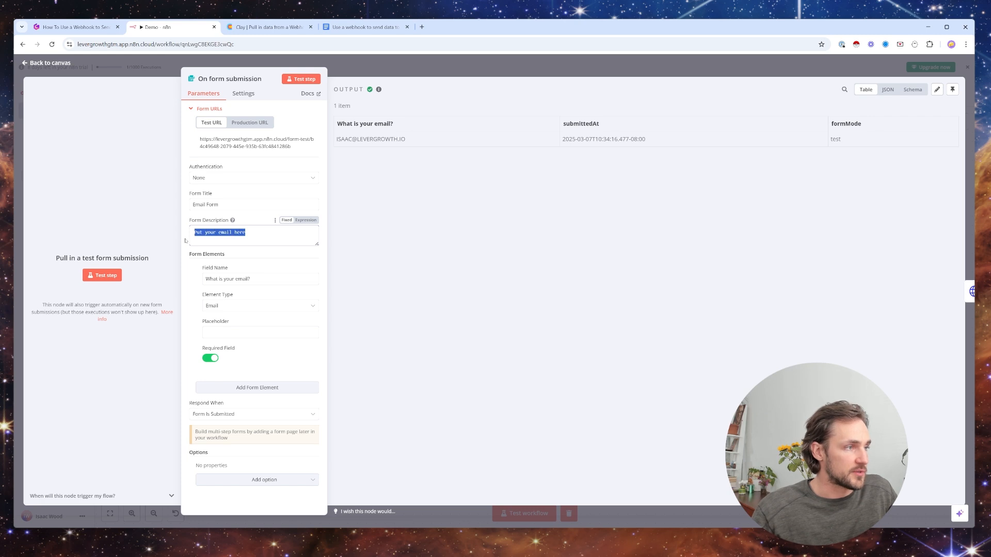
{"action": "left_click", "coordinate": [273, 241]}
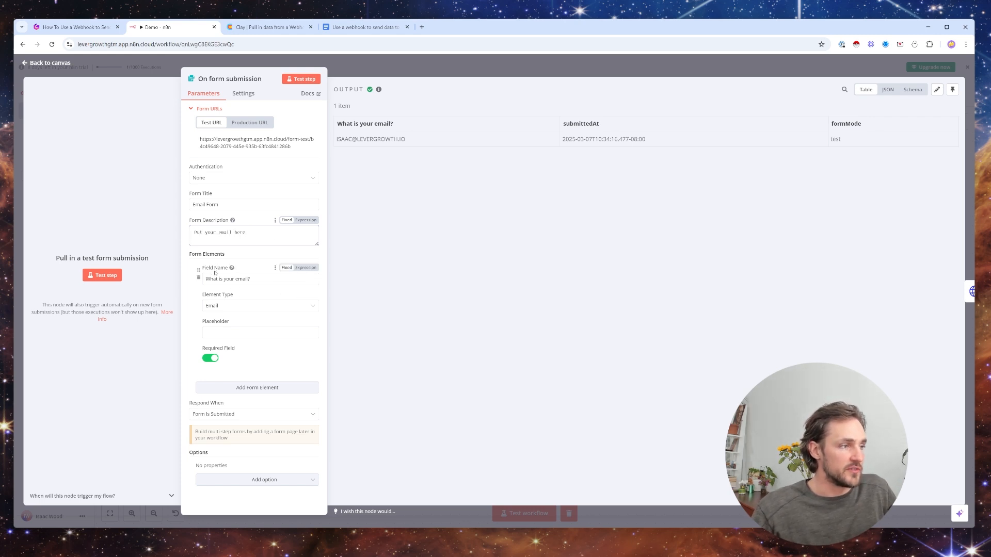
{"action": "left_click", "coordinate": [247, 278]}
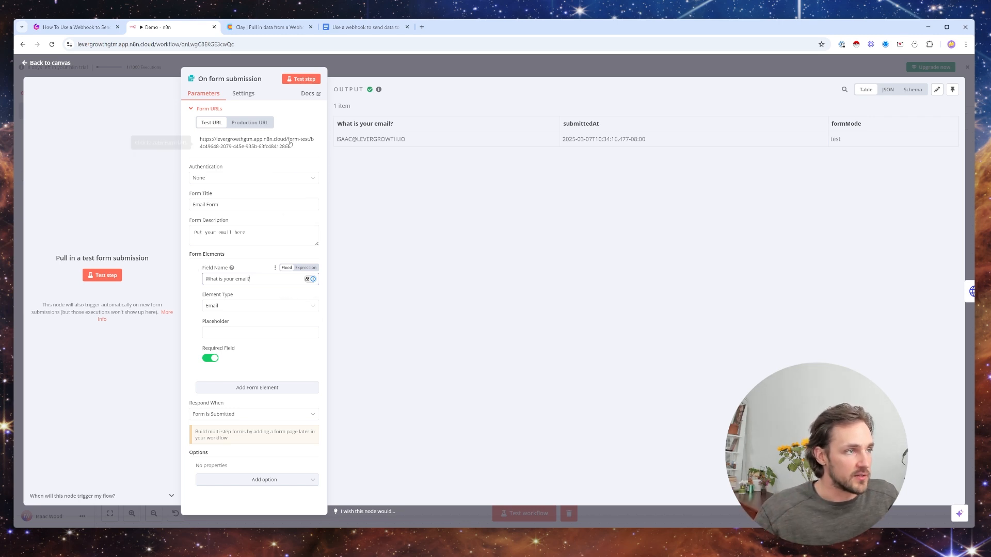
{"action": "left_click_drag", "start_coordinate": [337, 123], "coordinate": [882, 140]}
{"action": "left_click", "coordinate": [882, 139]}
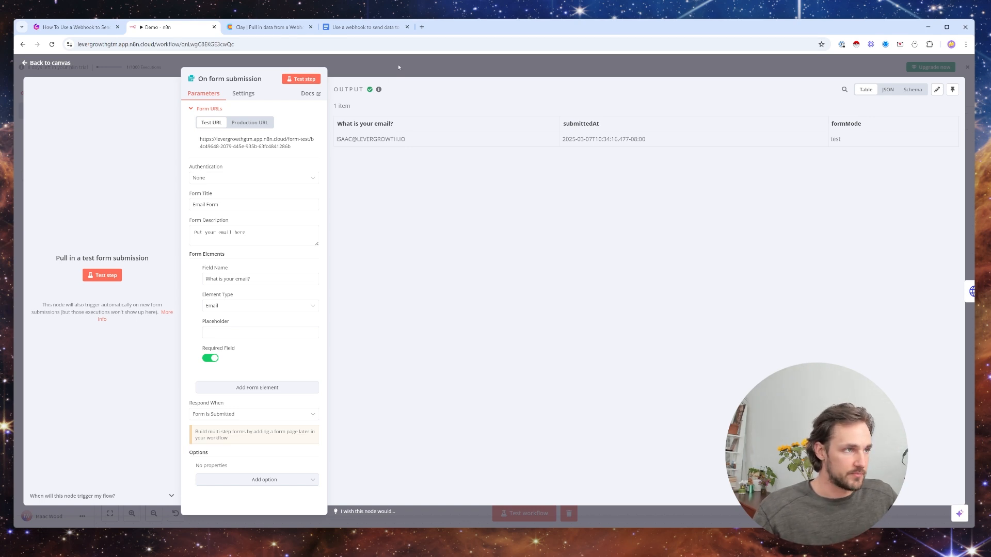
{"action": "left_click", "coordinate": [399, 67]}
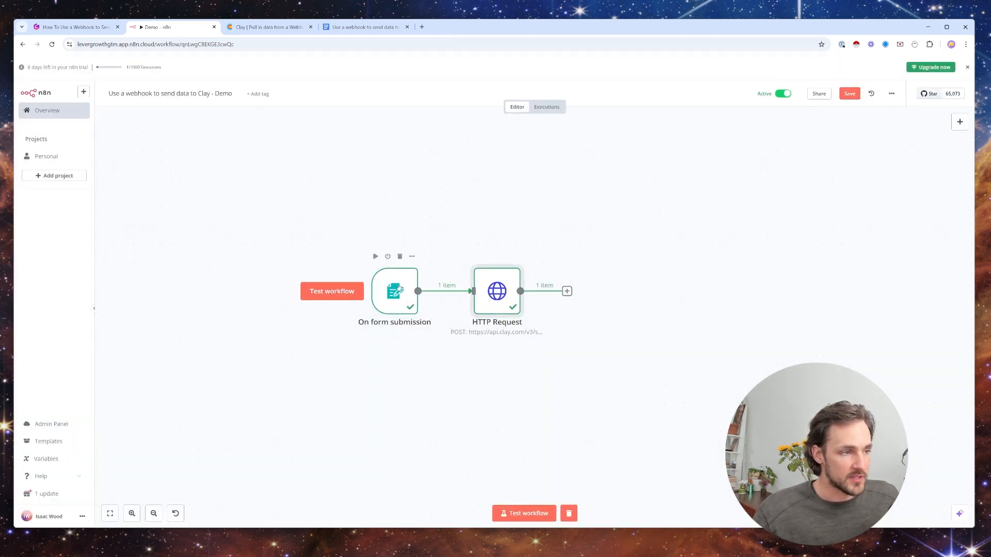
- Open the HTTP Request node and examine its request method options and URL
{"action": "double_click", "coordinate": [498, 299]}
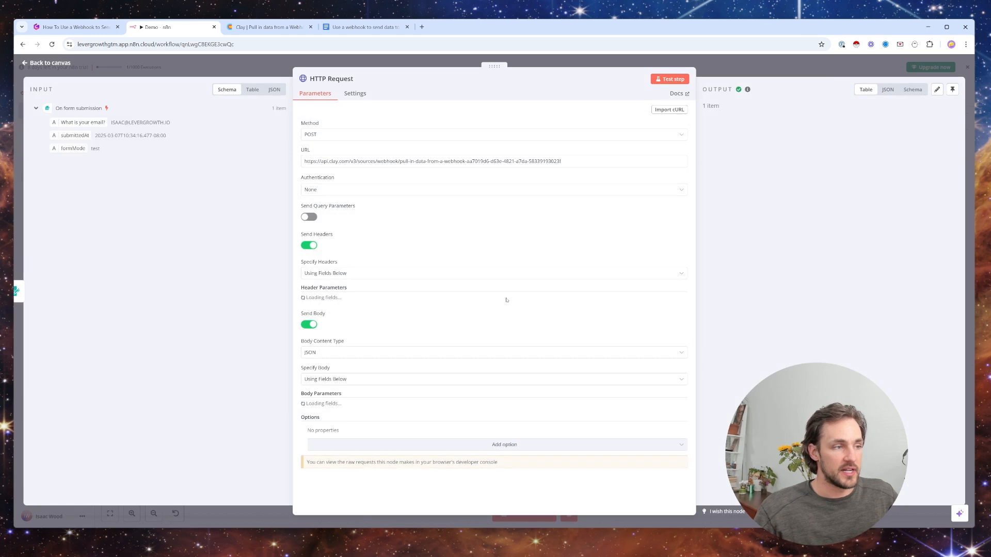
{"action": "left_click", "coordinate": [320, 135]}
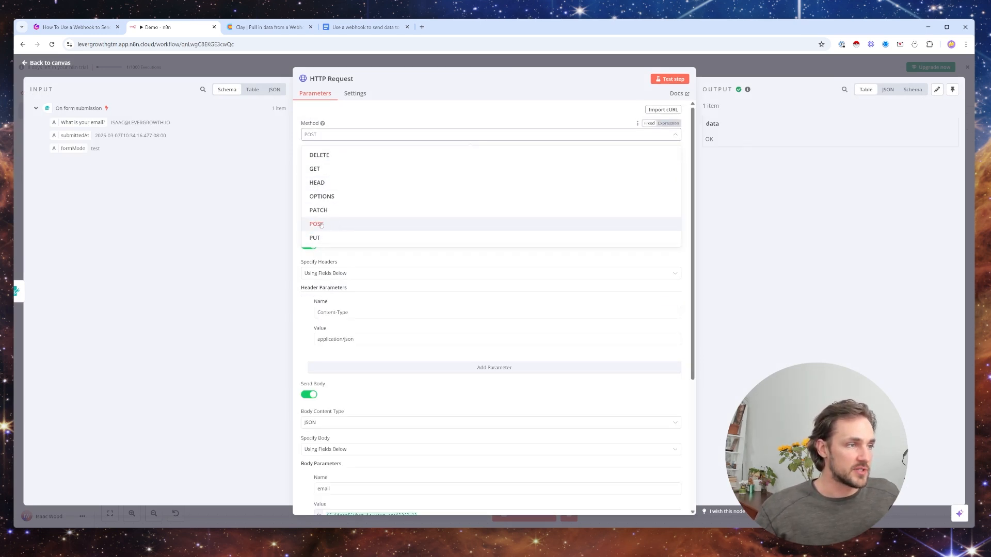
{"action": "left_click", "coordinate": [385, 119]}
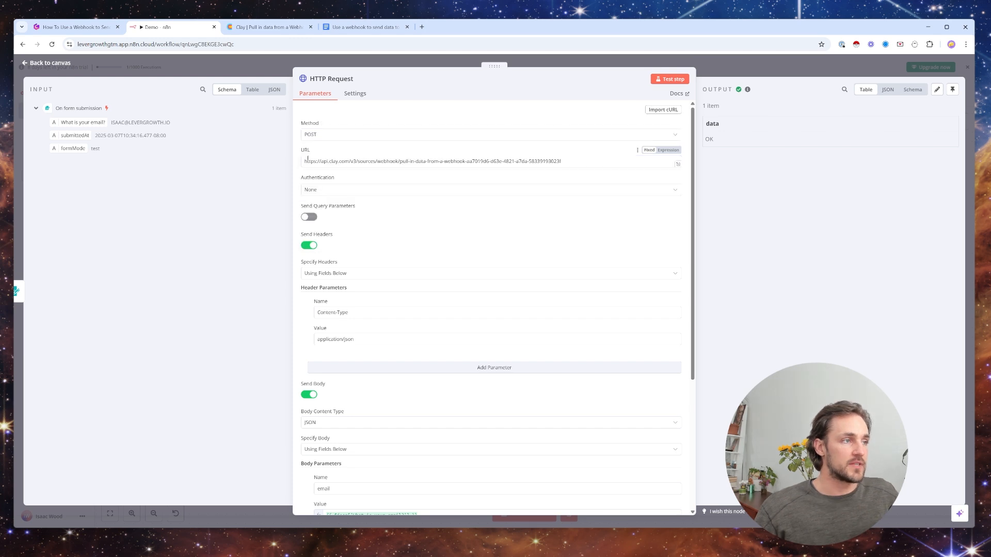
{"action": "left_click", "coordinate": [373, 117]}
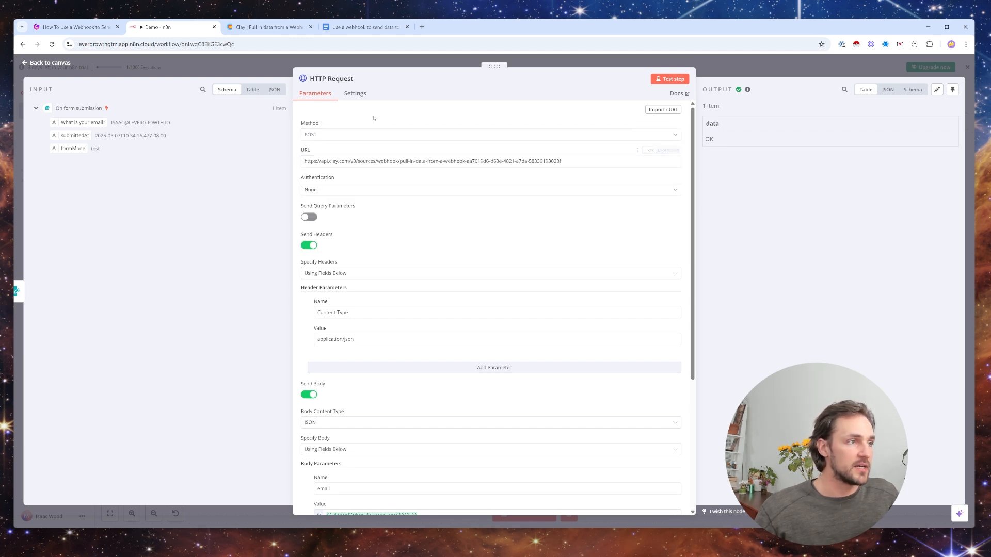
- Switch to Clay and create a new table in the demo workbook using the Monitor webhook source
{"action": "left_click", "coordinate": [245, 29]}
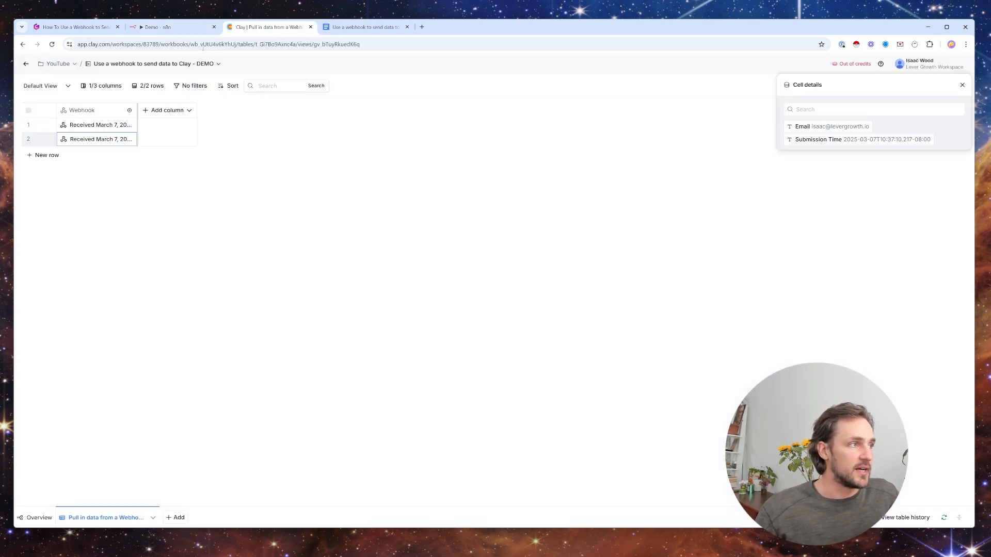
{"action": "left_click", "coordinate": [961, 88]}
{"action": "left_click", "coordinate": [176, 517]}
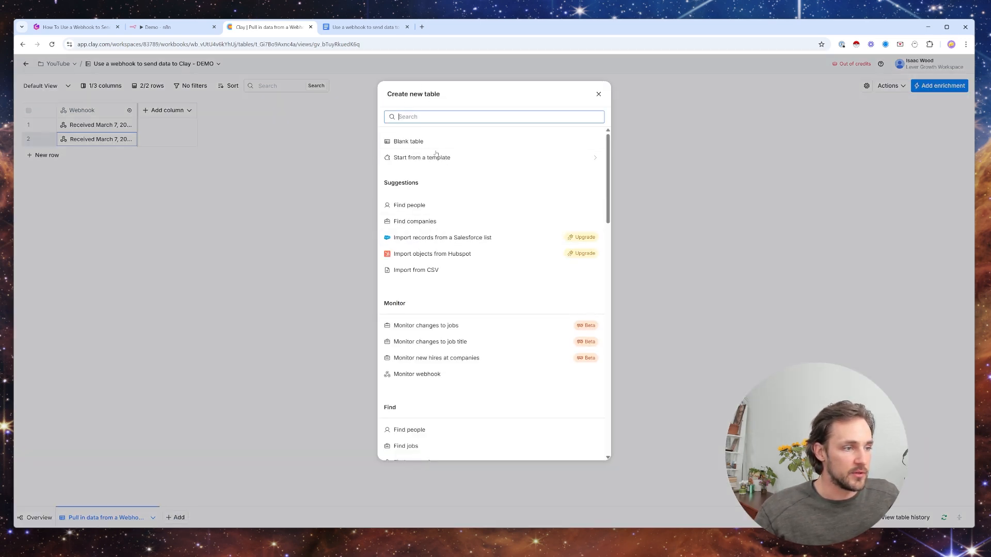
{"action": "left_click", "coordinate": [428, 375]}
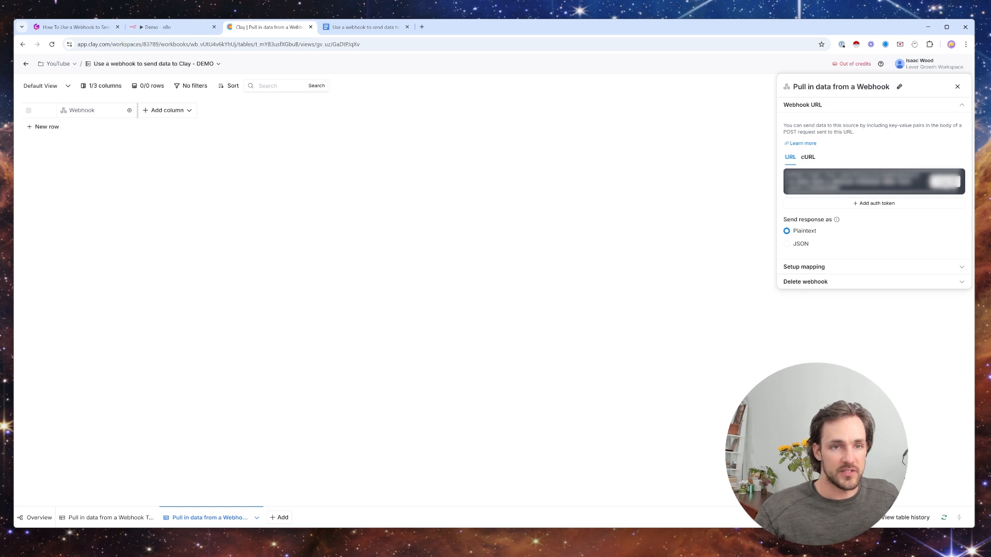
- Copy the new Clay table's webhook URL and paste it as the URL of the HTTP Request node in n8n
{"action": "left_click", "coordinate": [912, 181]}
{"action": "left_click", "coordinate": [166, 27]}
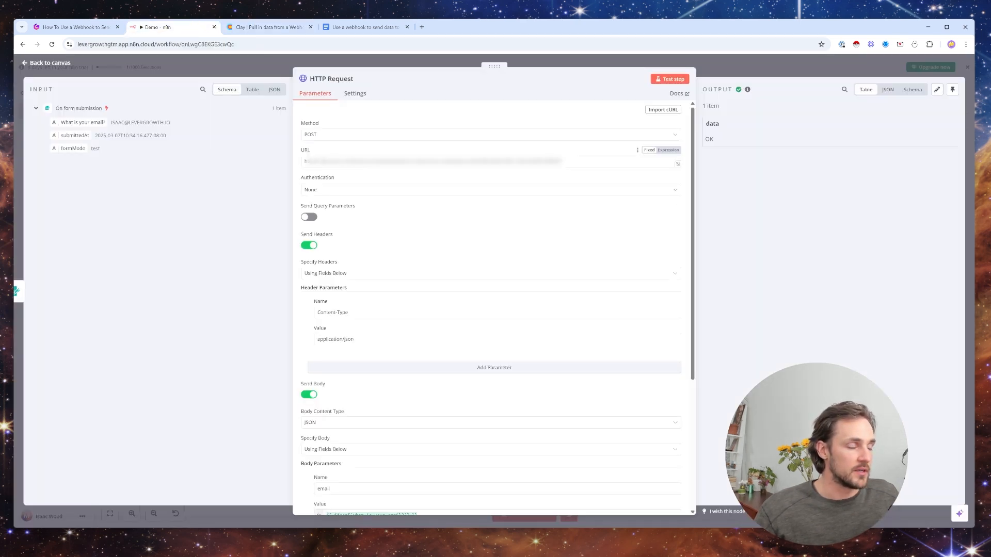
{"action": "triple_click", "coordinate": [321, 159]}
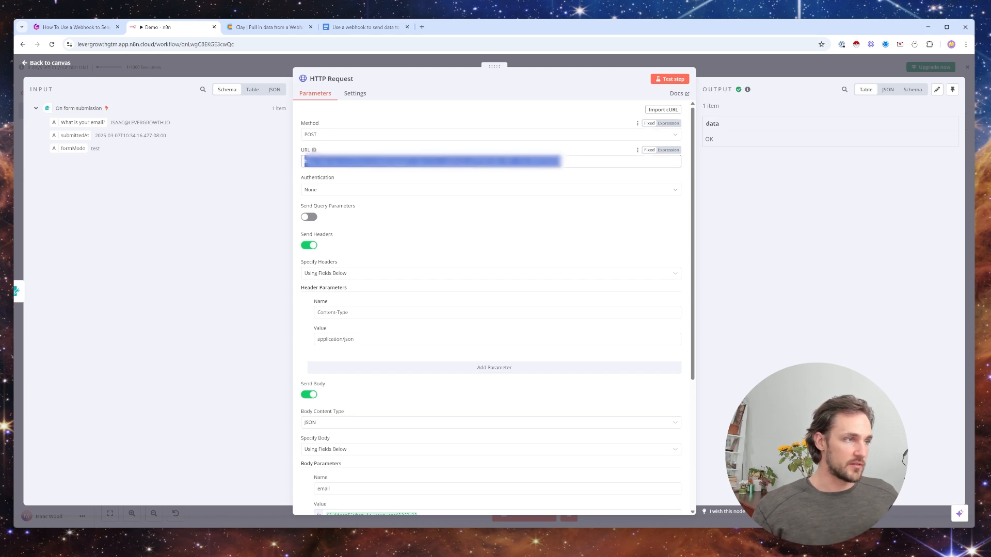
{"action": "key", "text": "ctrl+v"}
- Review the HTTP Request node's Content-Type header, its email and Submission Time body parameters and the form input, then close the node
{"action": "scroll", "coordinate": [310, 252], "scroll_direction": "down", "scroll_amount": 3}
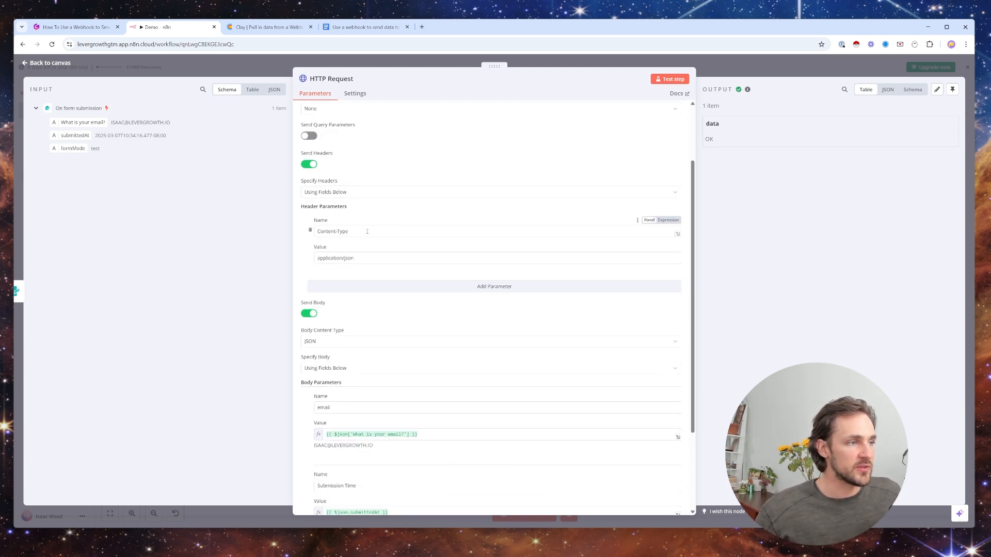
{"action": "left_click_drag", "start_coordinate": [350, 232], "coordinate": [303, 238]}
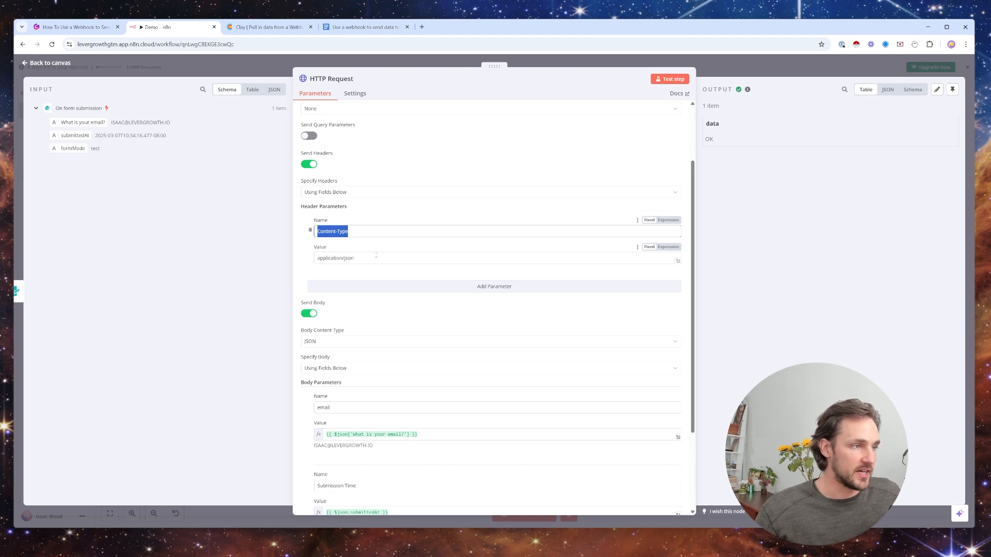
{"action": "triple_click", "coordinate": [377, 256]}
{"action": "left_click", "coordinate": [381, 259]}
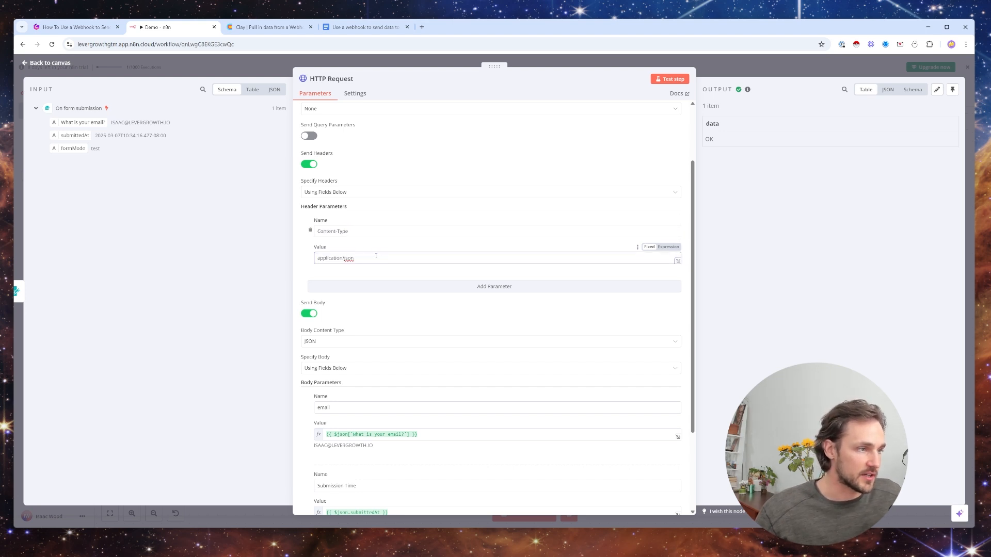
{"action": "scroll", "coordinate": [376, 257], "scroll_direction": "down", "scroll_amount": 3}
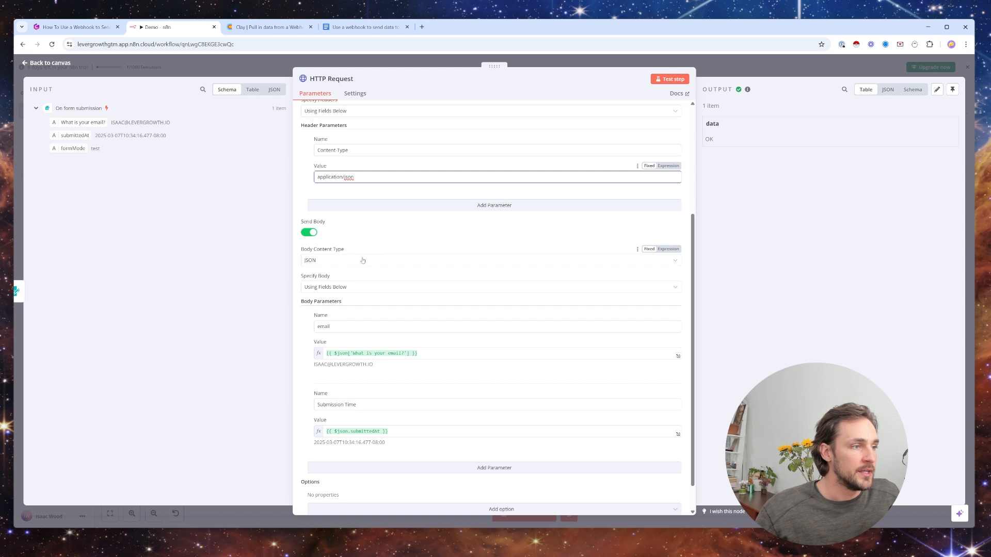
{"action": "scroll", "coordinate": [349, 249], "scroll_direction": "down", "scroll_amount": 1}
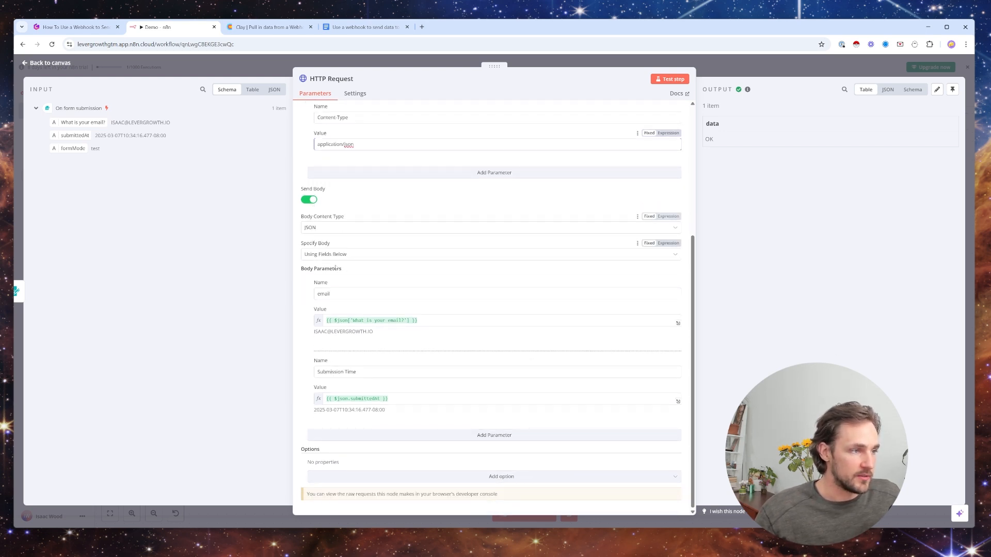
{"action": "double_click", "coordinate": [342, 296]}
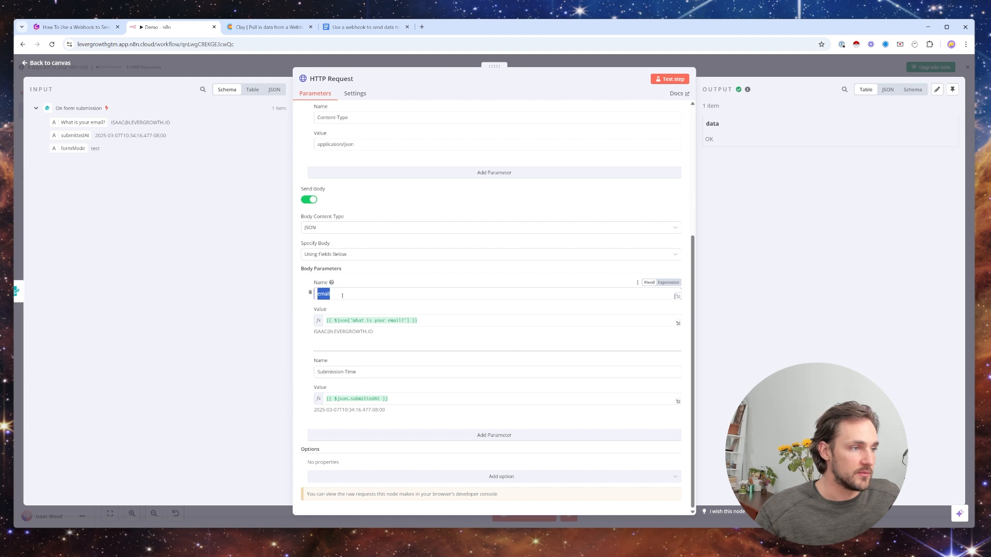
{"action": "left_click", "coordinate": [341, 295]}
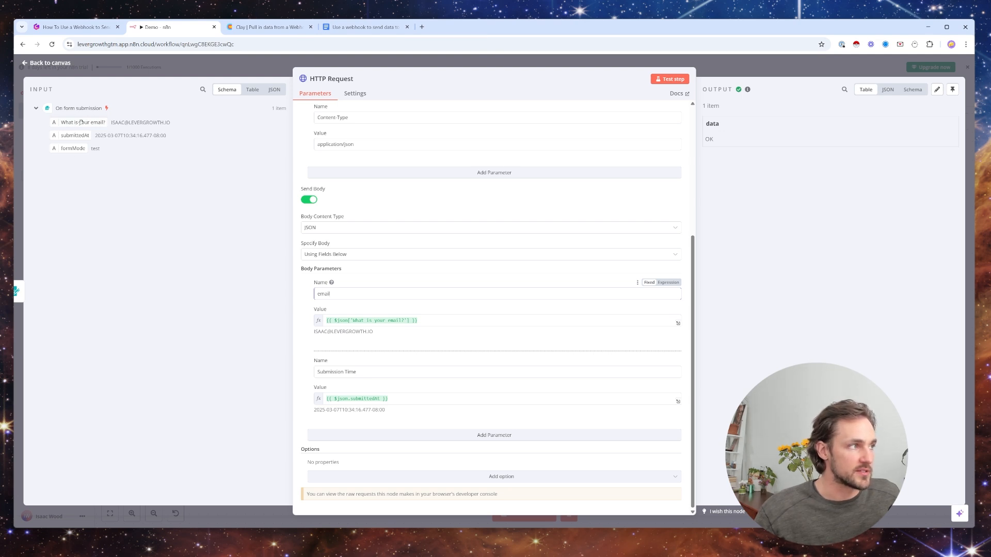
{"action": "left_click_drag", "start_coordinate": [72, 123], "coordinate": [153, 129]}
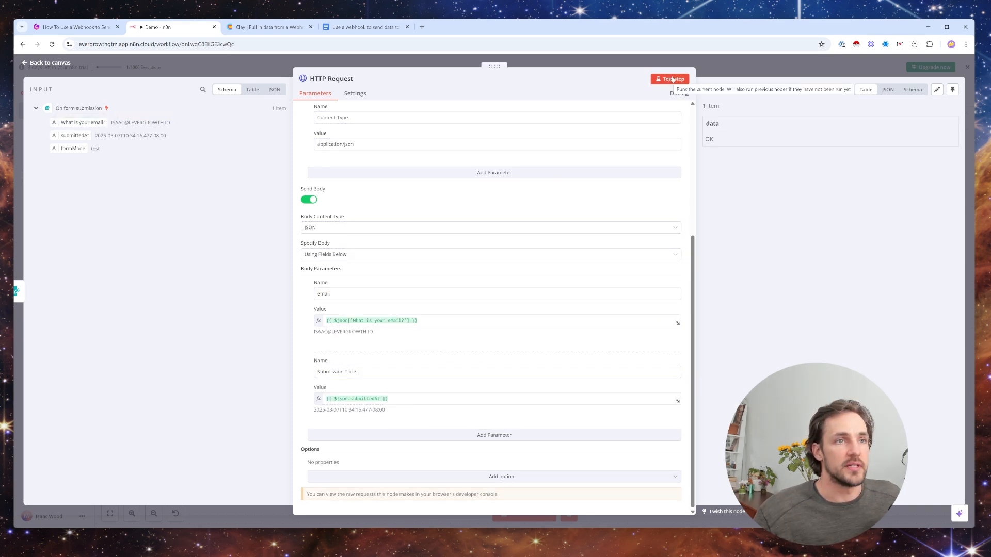
{"action": "left_click", "coordinate": [698, 76]}
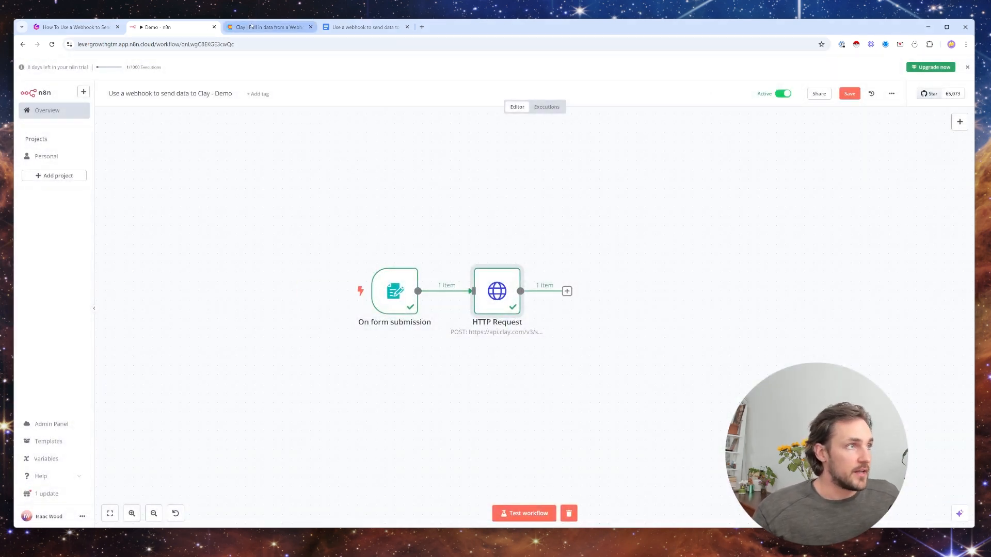
- Switch to Clay and view the cell details of the second webhook row in the first webhook table
{"action": "key", "text": "ctrl+Tab"}
{"action": "left_click", "coordinate": [106, 517]}
{"action": "left_click", "coordinate": [96, 141]}
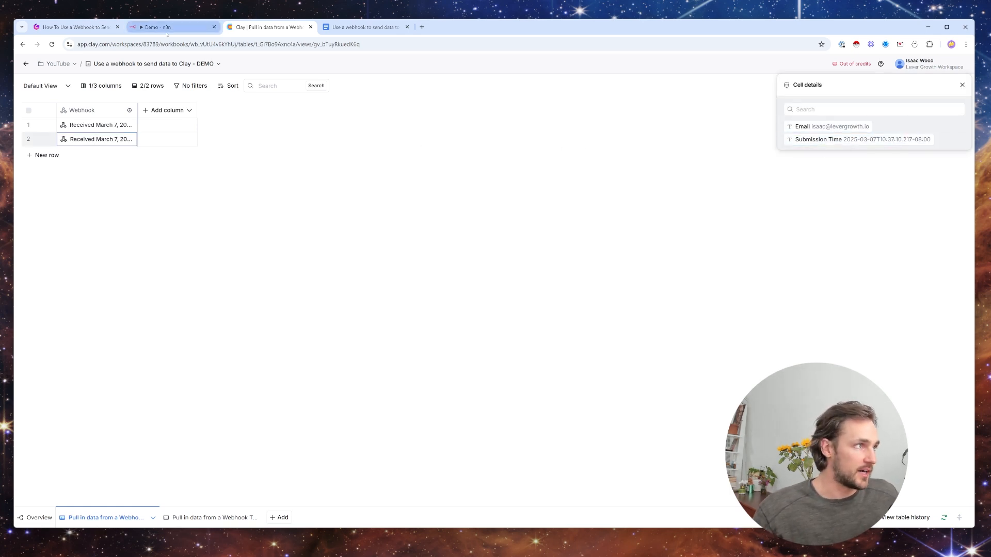
- Return to n8n, open the On form submission trigger and show its production form URL
{"action": "left_click", "coordinate": [167, 31]}
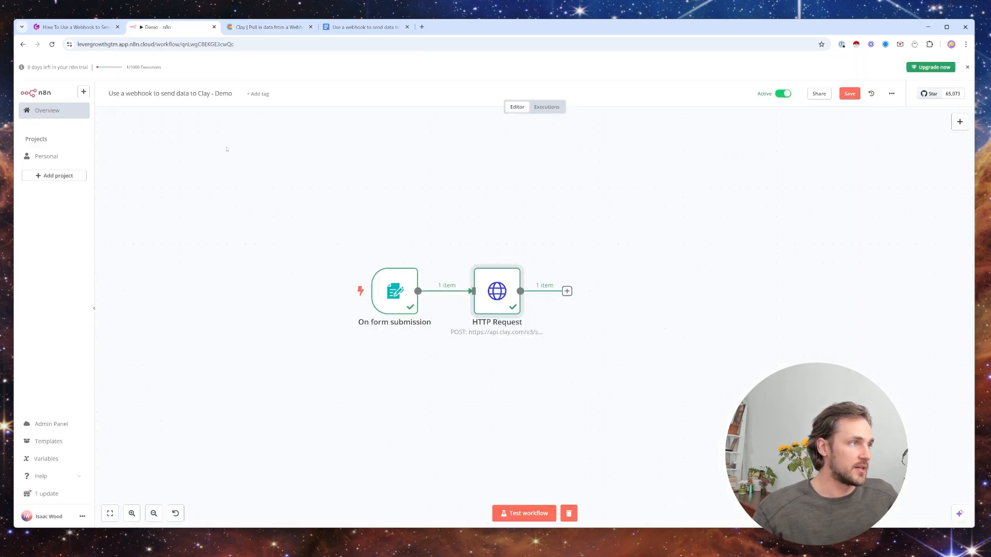
{"action": "mouse_move", "coordinate": [411, 262]}
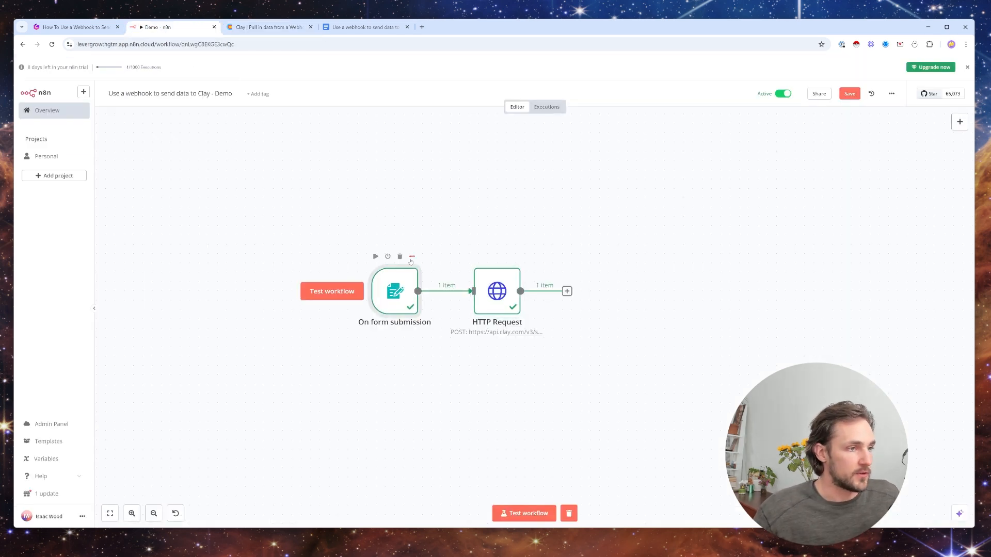
{"action": "double_click", "coordinate": [401, 282]}
{"action": "left_click", "coordinate": [250, 122]}
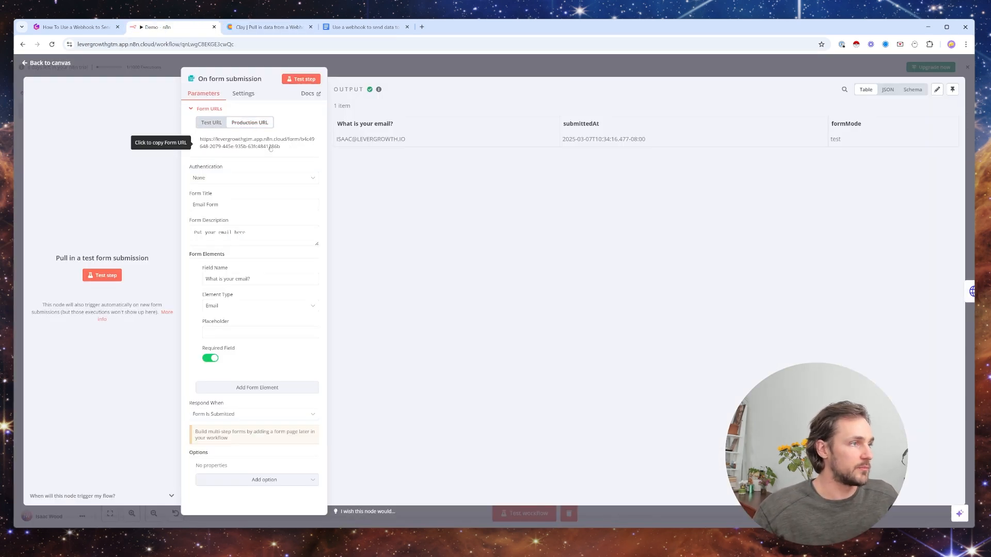
- Open the form's production URL in a new browser tab and submit the form with the contact's email
{"action": "left_click", "coordinate": [422, 27]}
{"action": "key", "text": "ctrl+v"}
{"action": "key", "text": "Return"}
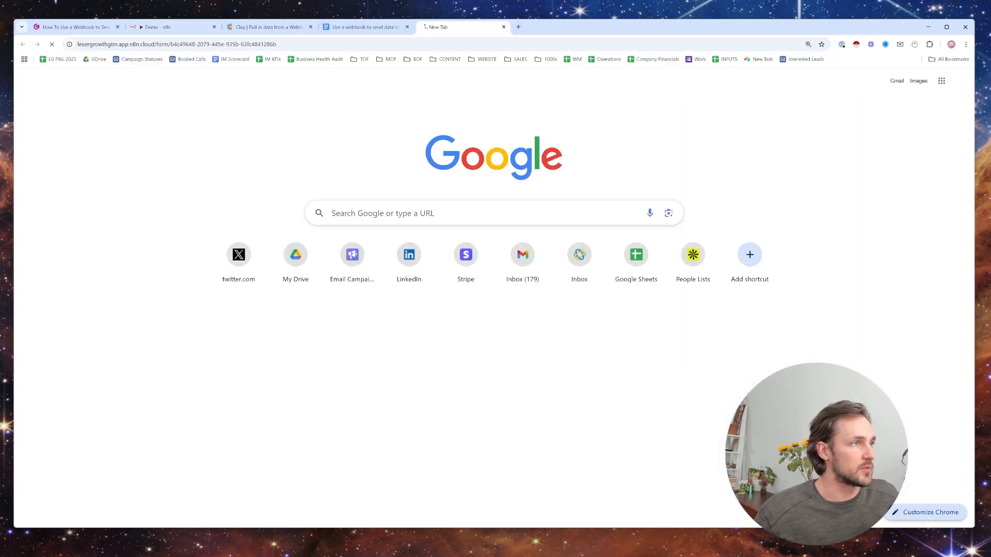
{"action": "mouse_move", "coordinate": [471, 80]}
{"action": "left_mouse_down"}
{"action": "mouse_move", "coordinate": [540, 127]}
{"action": "mouse_move", "coordinate": [516, 81]}
{"action": "mouse_move", "coordinate": [520, 93]}
{"action": "mouse_move", "coordinate": [468, 93]}
{"action": "left_mouse_up"}
{"action": "left_click", "coordinate": [476, 126]}
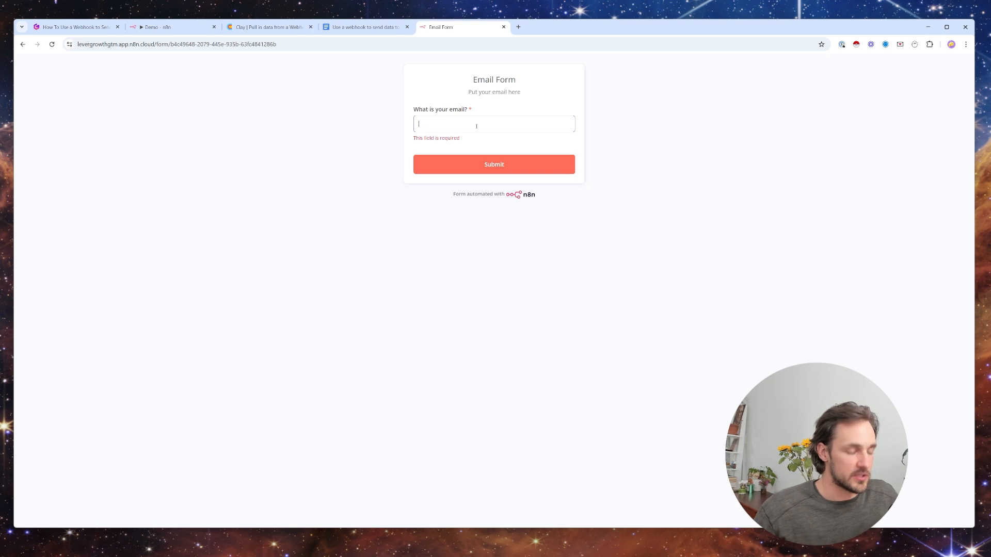
{"action": "key", "text": "ctrl+v"}
{"action": "left_click", "coordinate": [510, 164]}
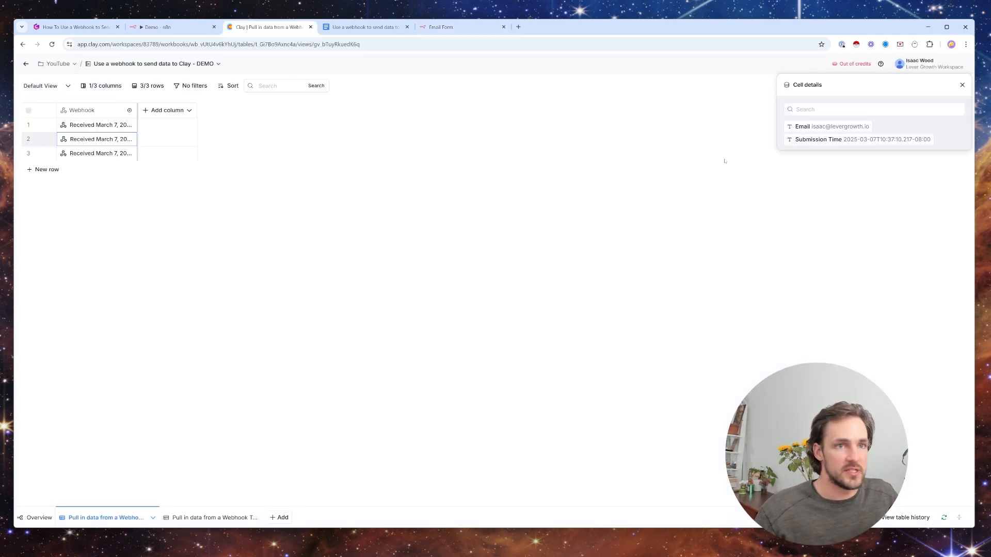
- Switch to Clay and create an Email column from the Email field in the third webhook row's cell details
{"action": "key", "text": "Down"}
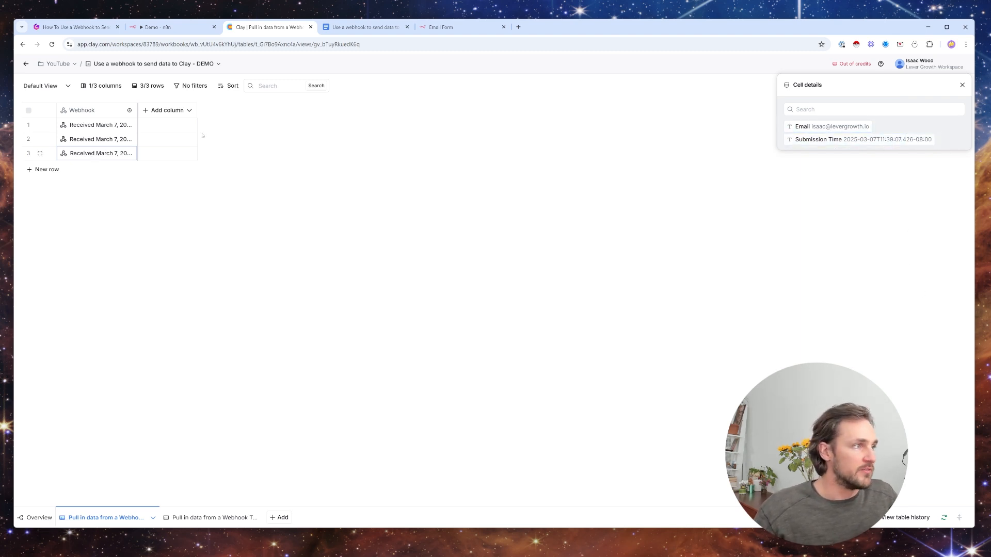
{"action": "left_click", "coordinate": [945, 126]}
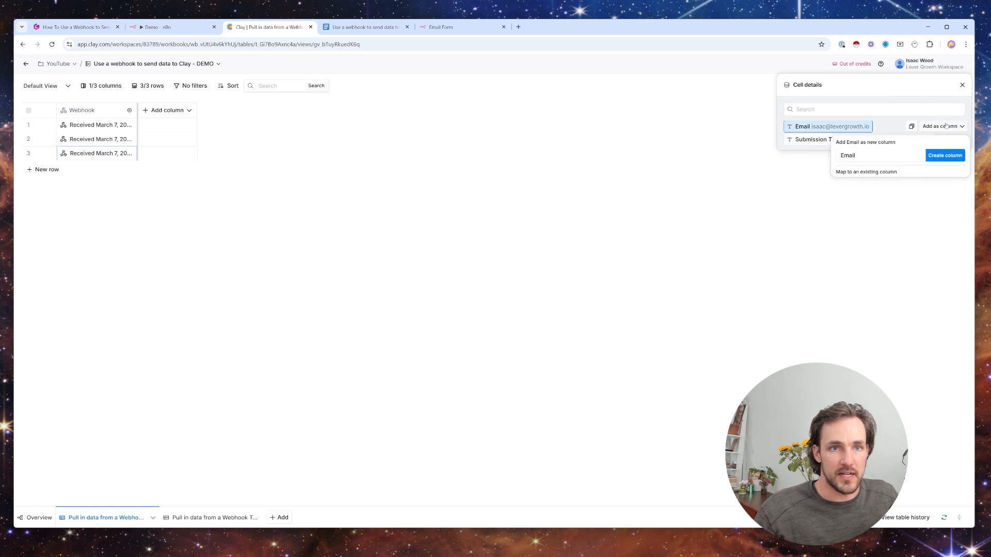
{"action": "left_click", "coordinate": [945, 155]}
- Select the cells of the Email column, check the form's submission page and return to the Clay table
{"action": "left_click", "coordinate": [169, 129]}
{"action": "left_click_drag", "start_coordinate": [168, 131], "coordinate": [171, 154]}
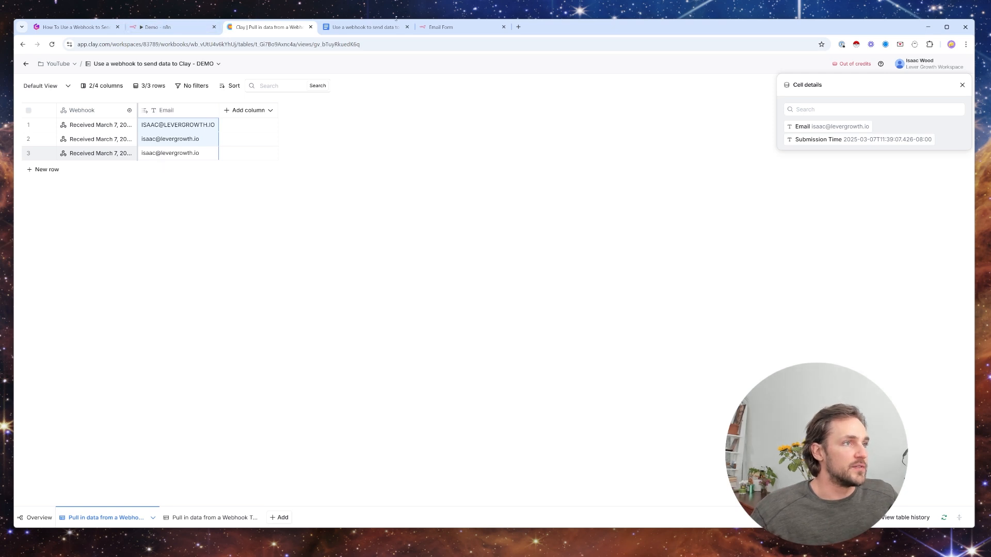
{"action": "left_click", "coordinate": [441, 27]}
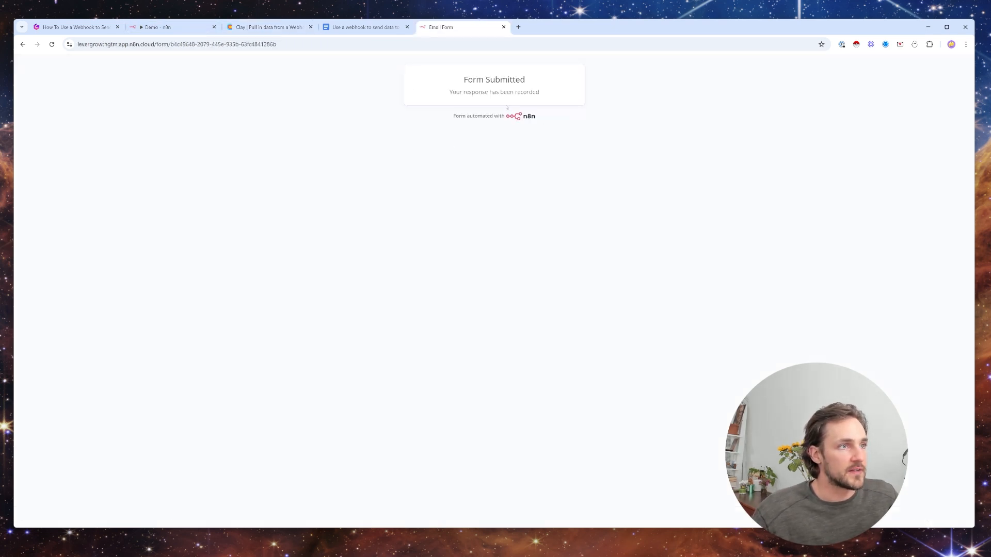
{"action": "left_click", "coordinate": [266, 27]}
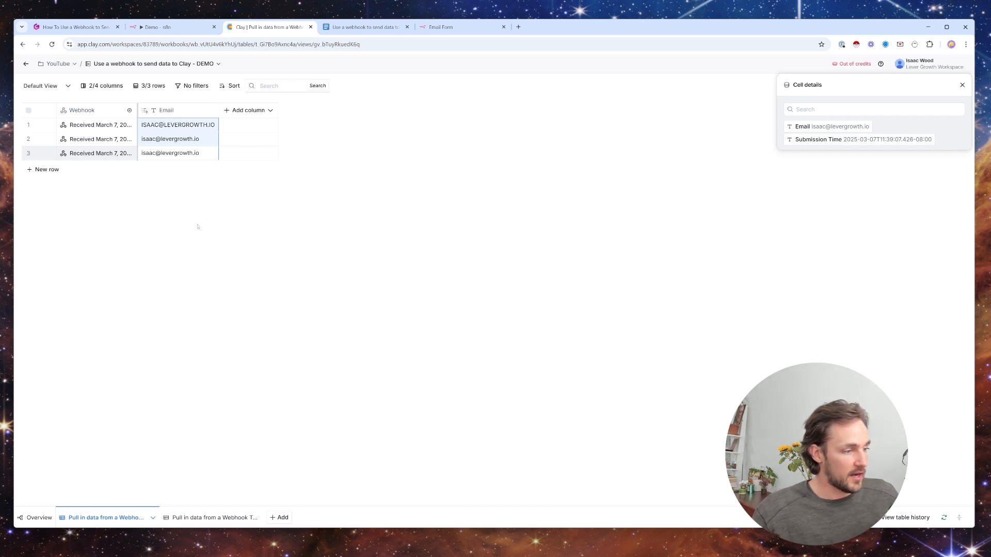
- Add a Claygent enrichment for web research and set its model to OpenAI GPT 4o Mini
{"action": "left_click", "coordinate": [248, 111]}
{"action": "left_click", "coordinate": [277, 130]}
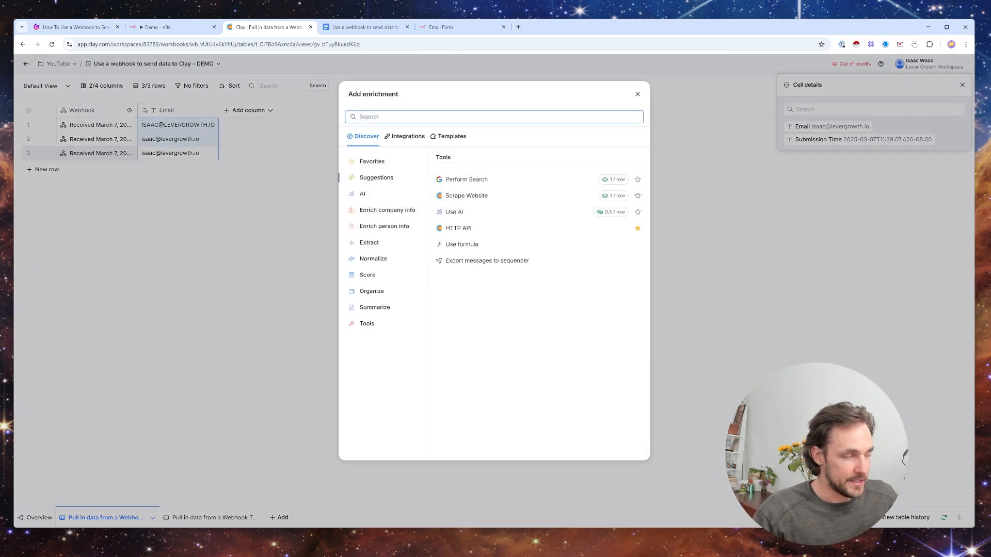
{"action": "type", "text": "claygent"}
{"action": "left_click", "coordinate": [424, 184]}
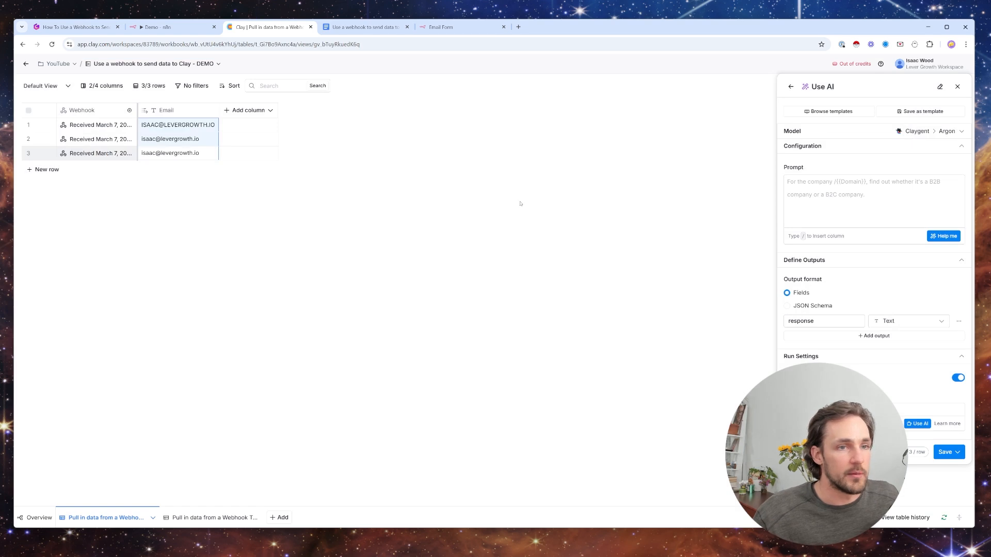
{"action": "left_click", "coordinate": [876, 133]}
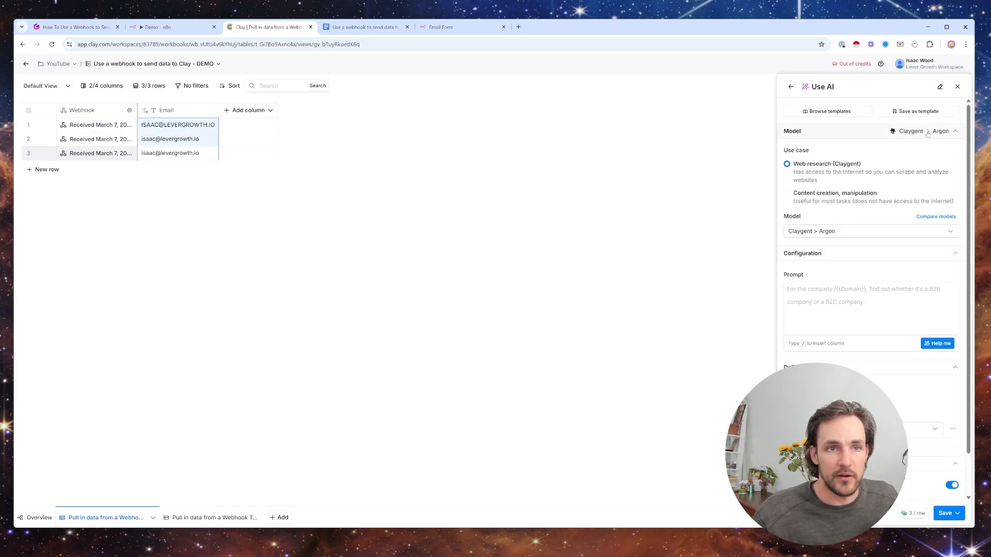
{"action": "left_click", "coordinate": [830, 232]}
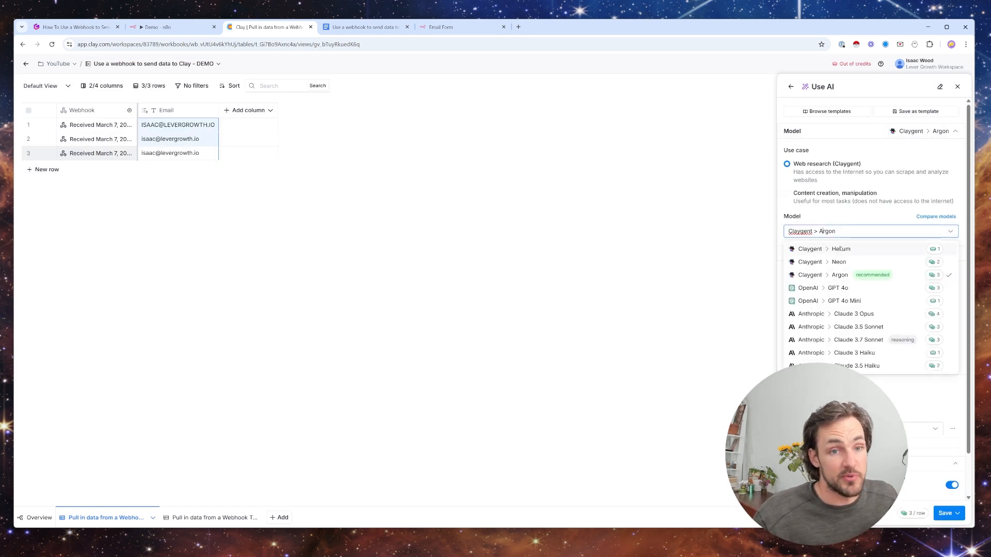
{"action": "left_click", "coordinate": [850, 301]}
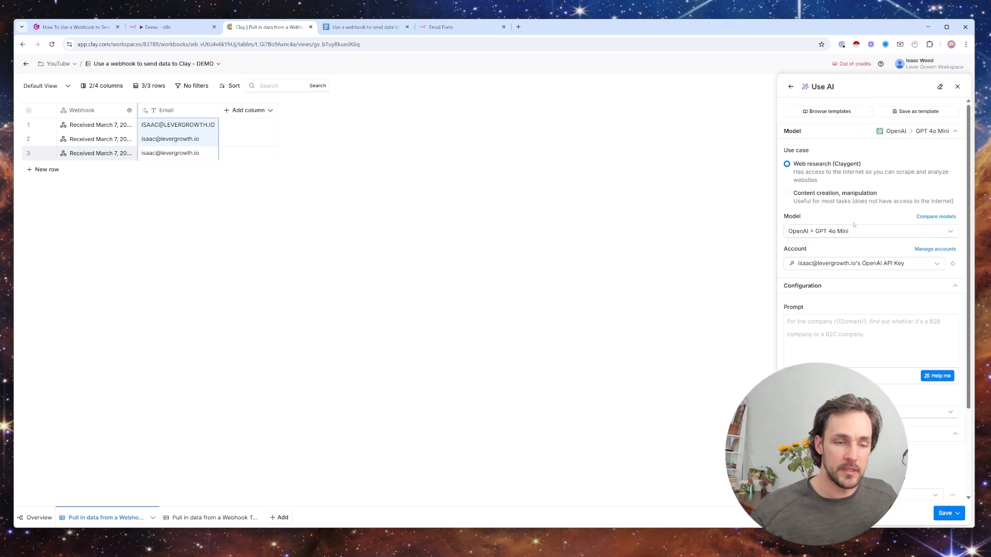
- Enter the prompt "Go to the domain in [Email column] and tell me if this company is B2B or B2C. Only reply 'B2B' or 'B2C'."
{"action": "left_click", "coordinate": [791, 323]}
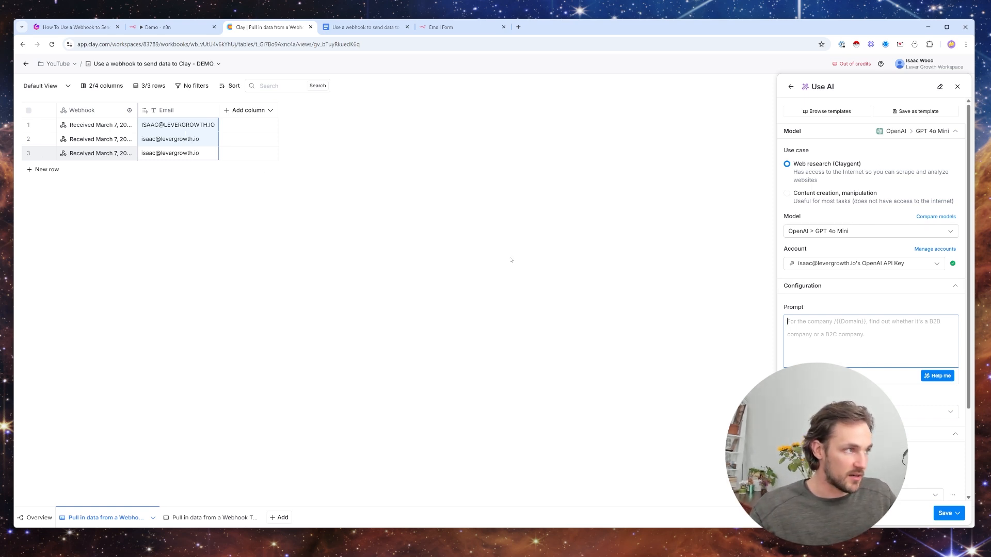
{"action": "type", "text": "Go to"}
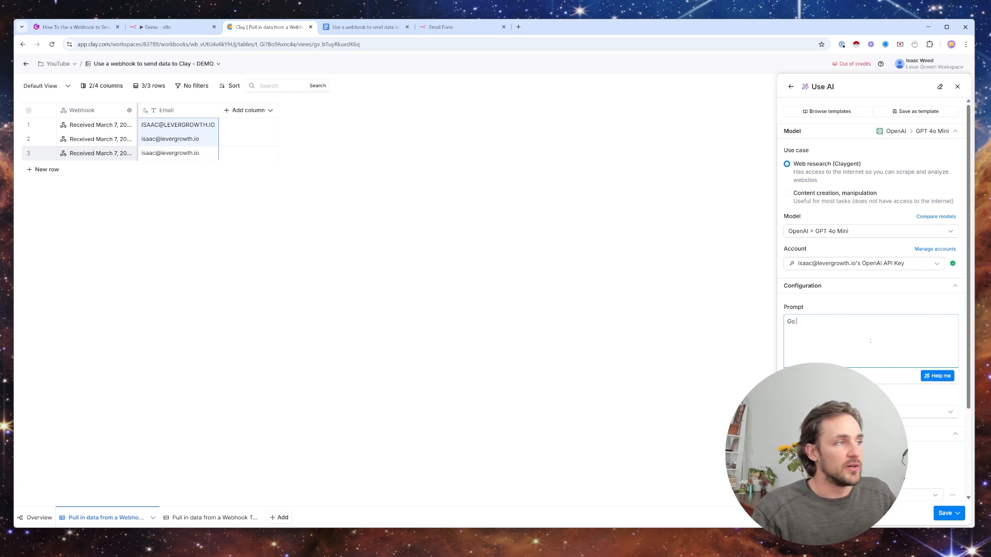
{"action": "type", "text": " the domain in /e"}
{"action": "left_click", "coordinate": [878, 378]}
{"action": "type", "text": "and "}
{"action": "type", "text": "tell me if this company is B2B or B2c"}
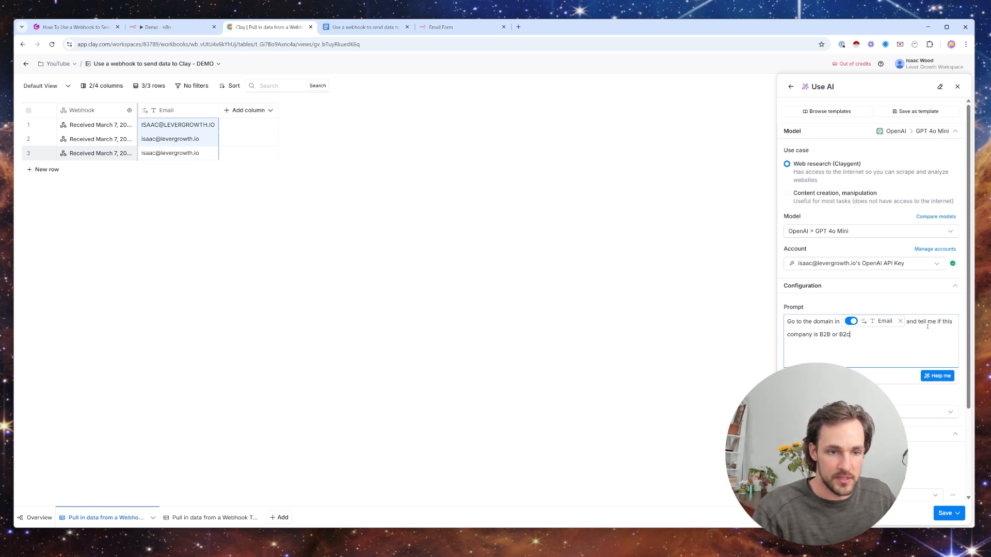
{"action": "key", "text": "BackSpace"}
{"action": "type", "text": "C."}
{"action": "key", "text": "Return"}
{"action": "type", "text": "Only"}
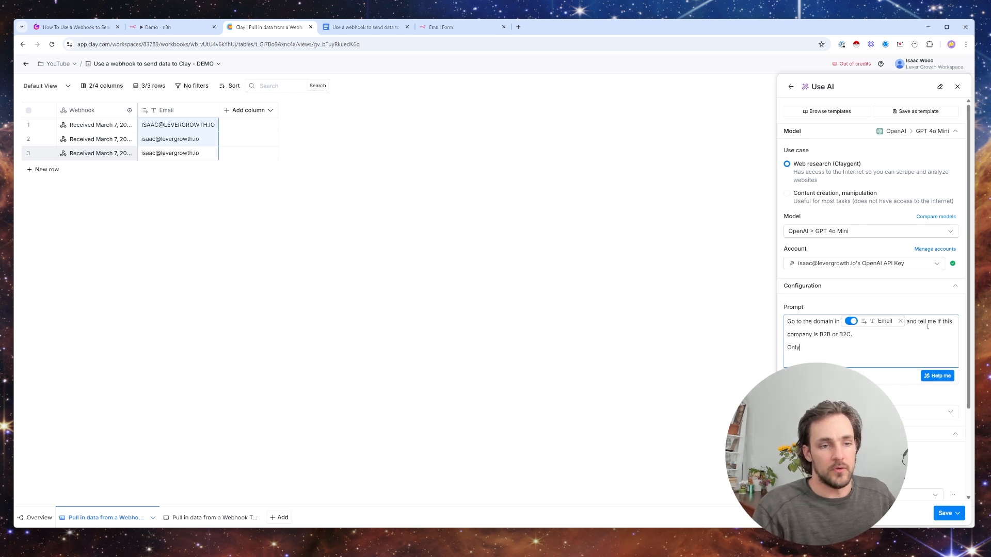
{"action": "type", "text": " reply 'B2B"}
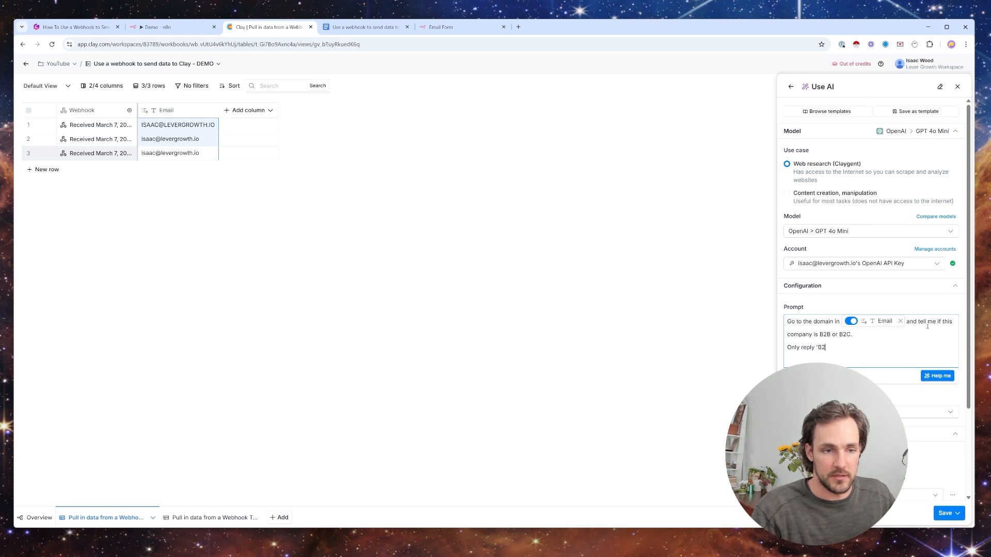
{"action": "type", "text": "' or 'B2"}
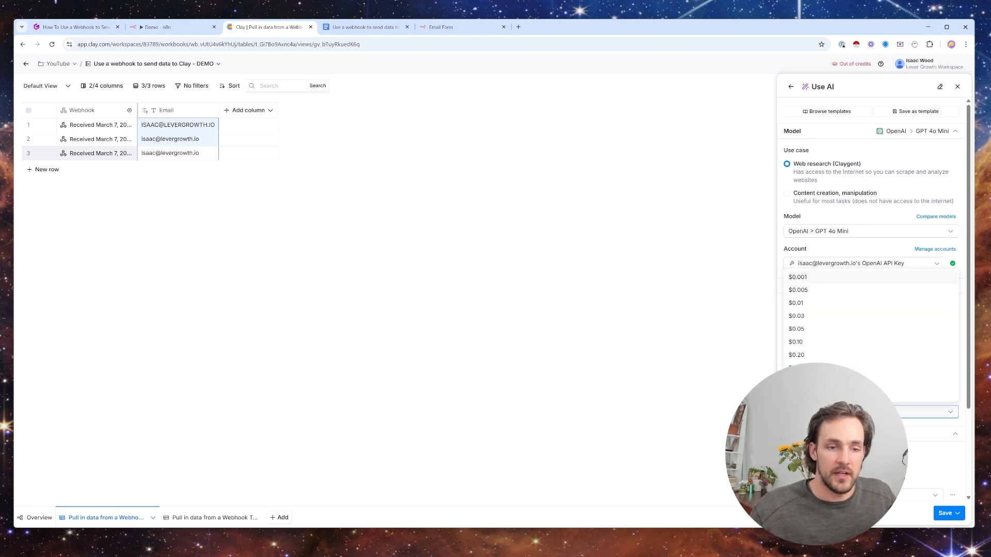
- Set the enrichment's max cost to $0.01, save it and run it on the table's rows
{"action": "left_click", "coordinate": [812, 316]}
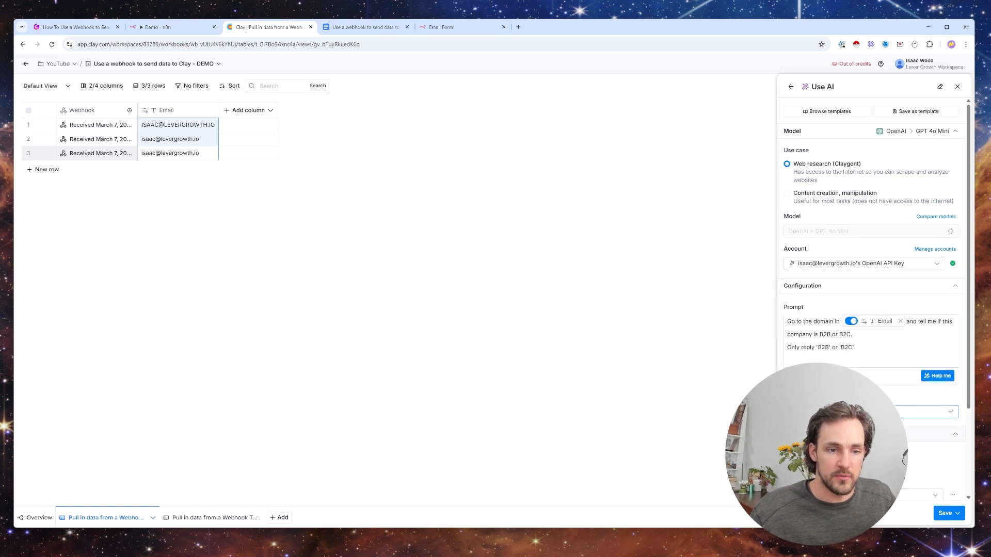
{"action": "scroll", "coordinate": [870, 310], "scroll_direction": "down", "scroll_amount": 3}
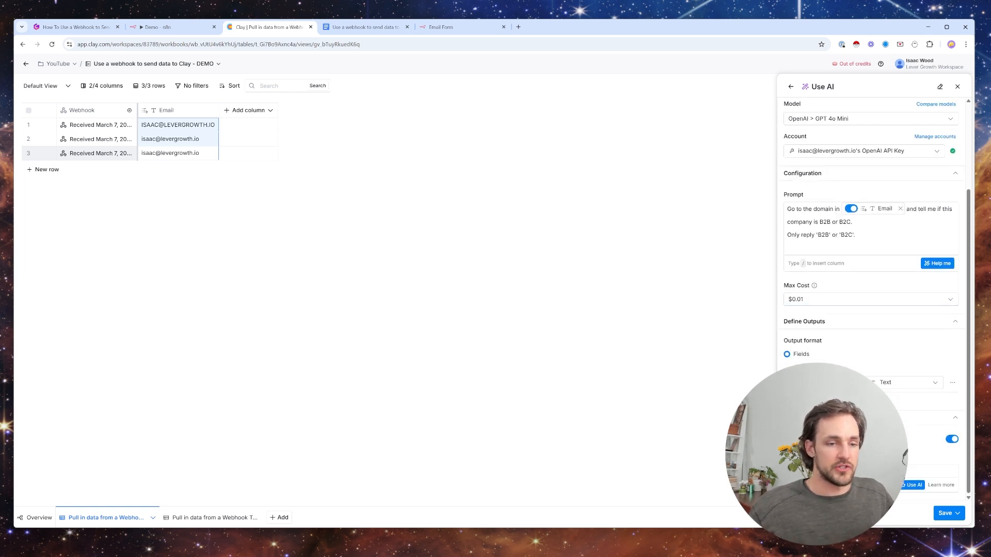
{"action": "left_click", "coordinate": [945, 513]}
{"action": "left_click", "coordinate": [936, 477]}
- Enlarge the page and examine the response and reasoning in the third row's Business Type cell details, then close them
{"action": "key", "text": "ctrl+plus"}
{"action": "key", "text": "ctrl+plus"}
{"action": "key", "text": "ctrl+plus"}
{"action": "key", "text": "ctrl+plus"}
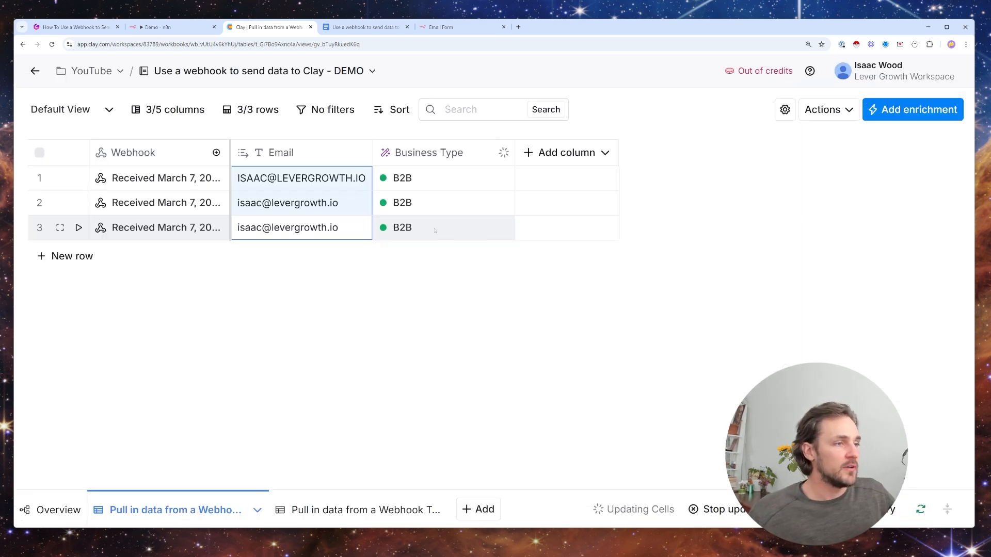
{"action": "left_click", "coordinate": [500, 228]}
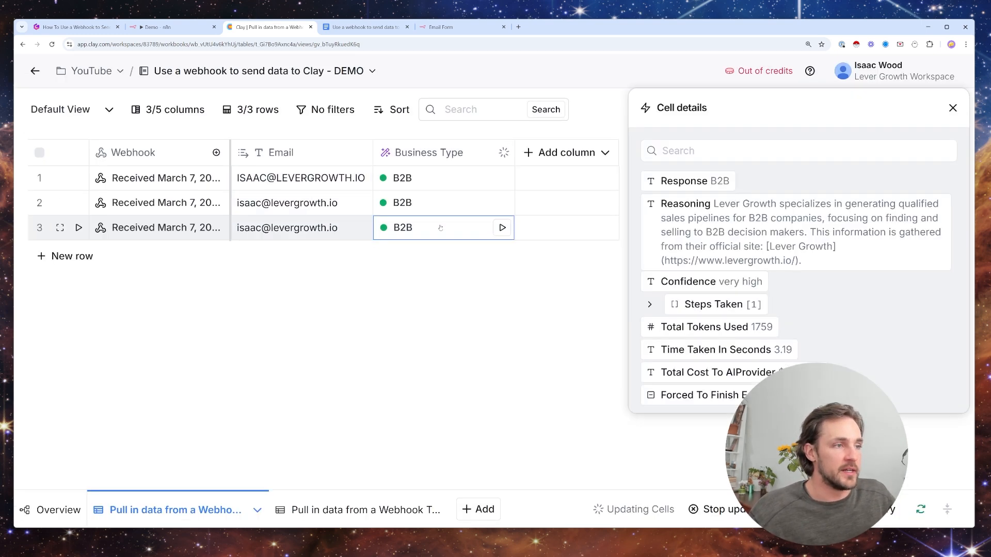
{"action": "mouse_move", "coordinate": [788, 205]}
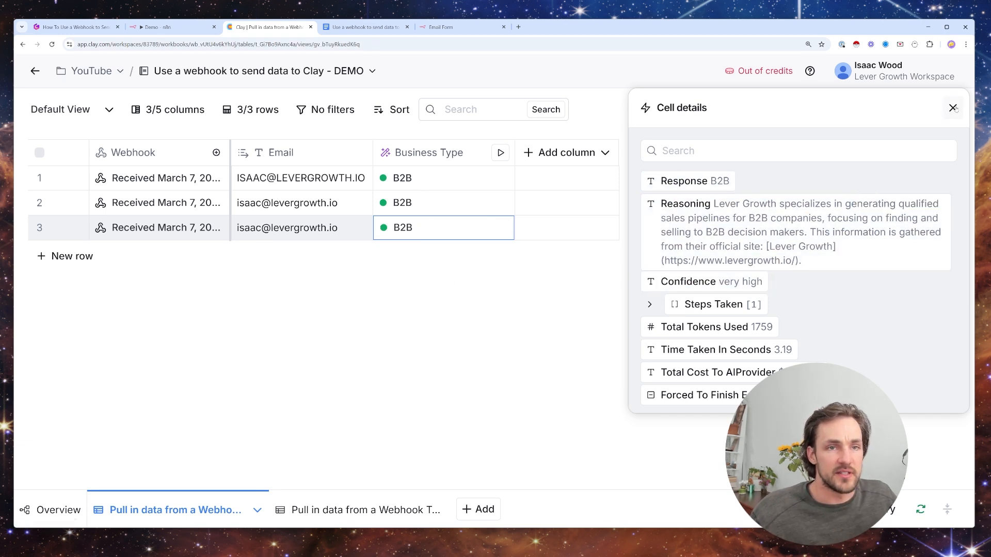
{"action": "key", "text": "Escape"}
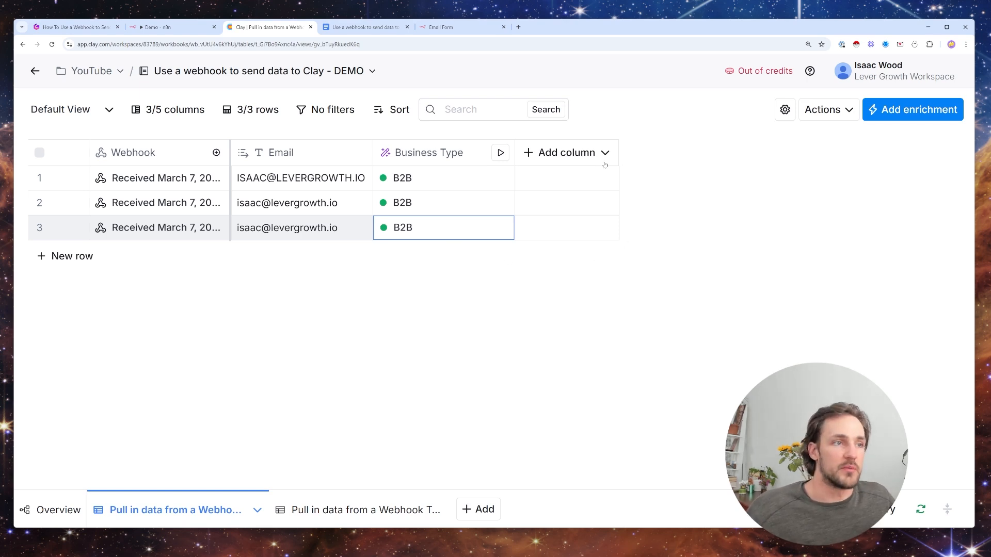
- Add an HTTP API enrichment from a template that uses the Email column, then save and run it on this view
{"action": "left_click", "coordinate": [579, 155]}
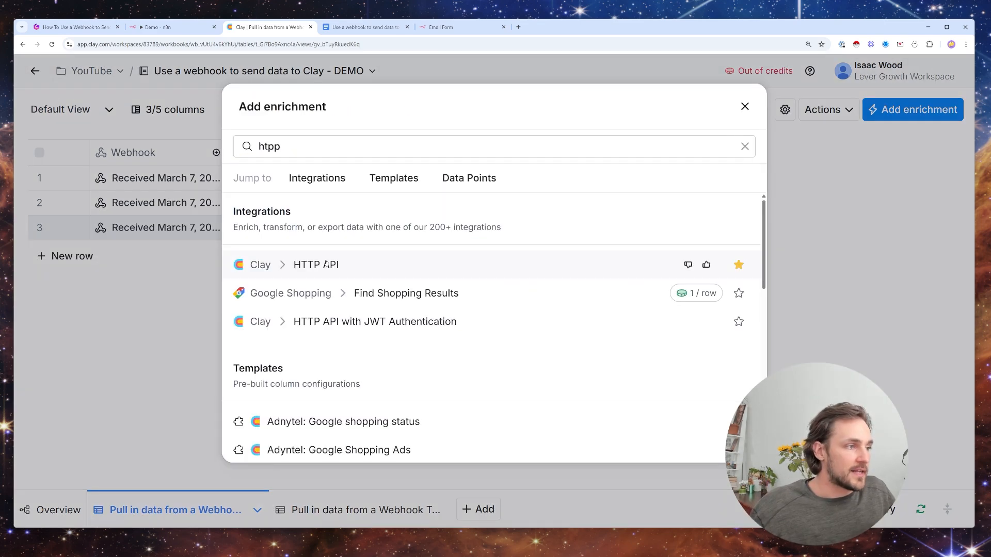
{"action": "left_click", "coordinate": [326, 262]}
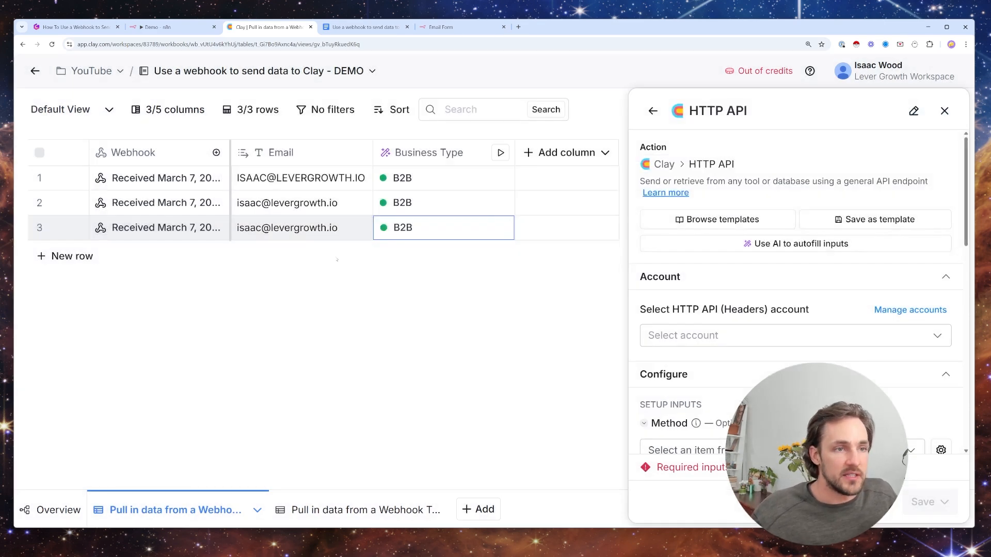
{"action": "left_click", "coordinate": [722, 219]}
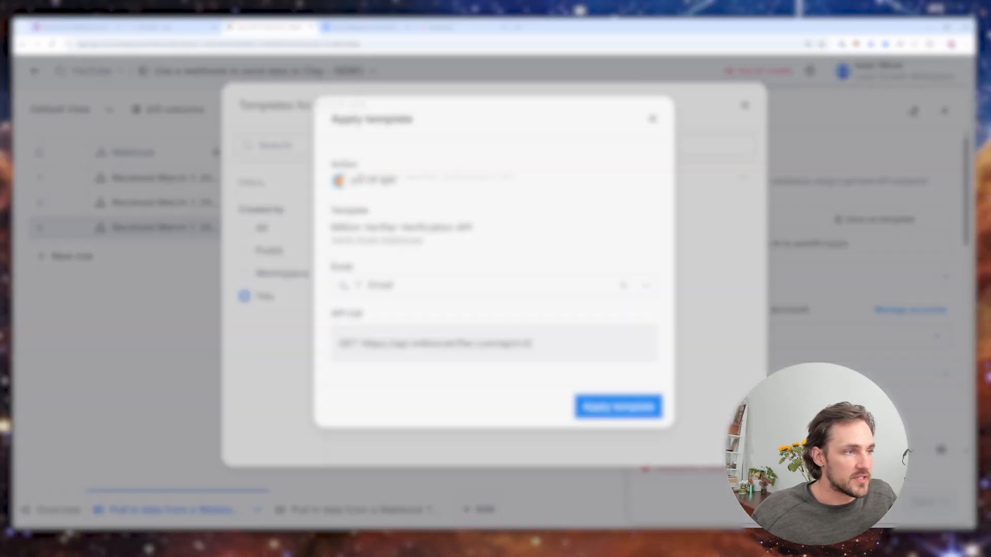
{"action": "left_click", "coordinate": [634, 403]}
{"action": "scroll", "coordinate": [906, 456], "scroll_direction": "down", "scroll_amount": 4}
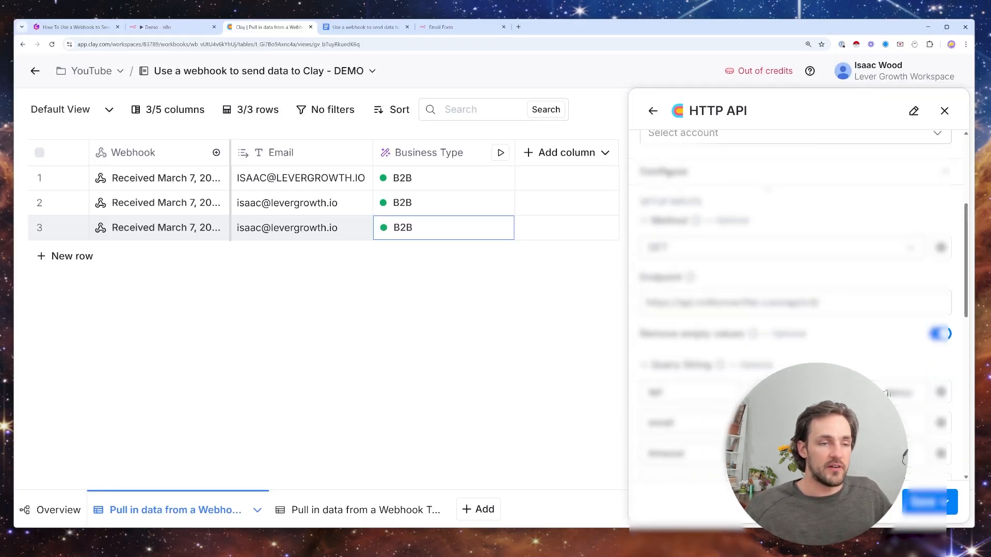
{"action": "scroll", "coordinate": [908, 454], "scroll_direction": "down", "scroll_amount": 5}
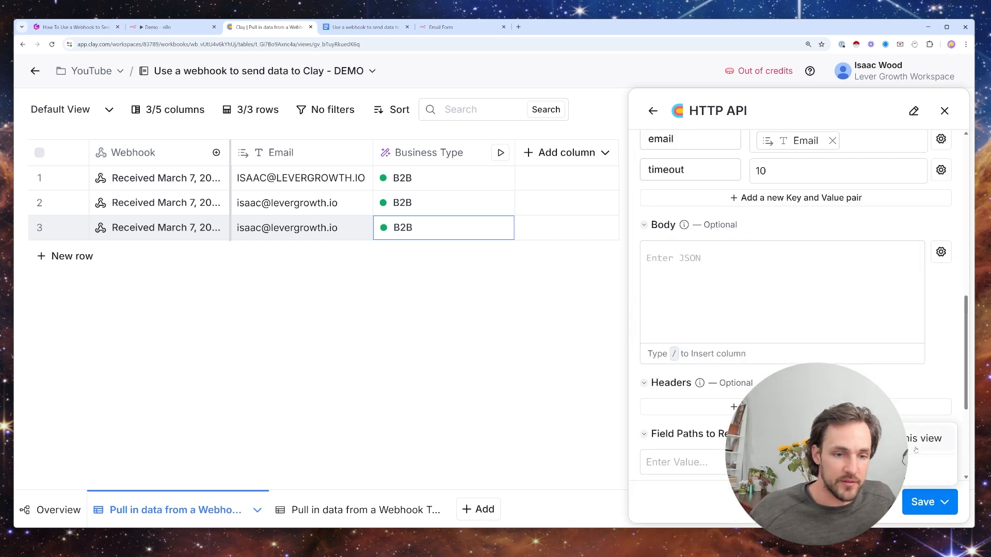
{"action": "left_click", "coordinate": [916, 450]}
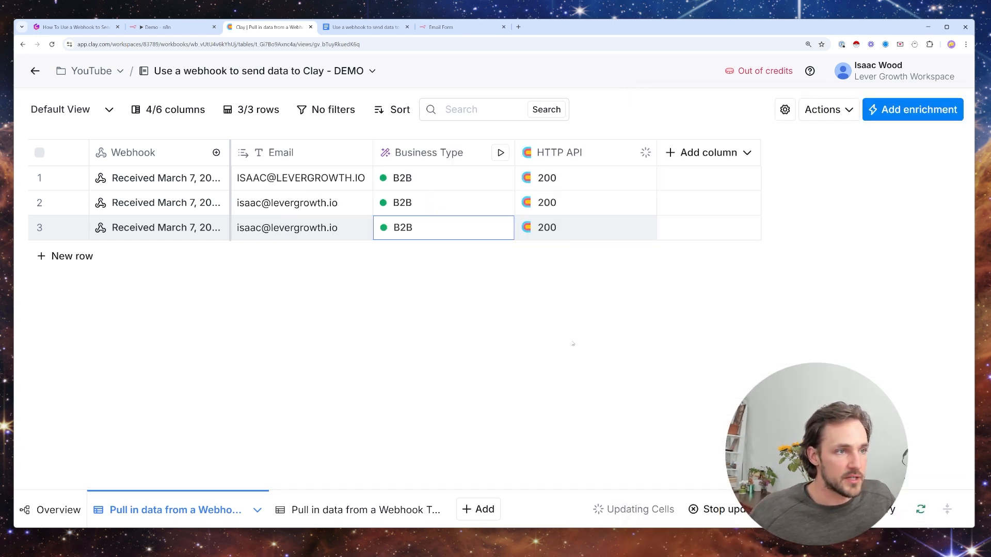
- Add the Result field of the HTTP API response as a new column and select its cells
{"action": "left_click", "coordinate": [568, 177]}
{"action": "left_click", "coordinate": [693, 272]}
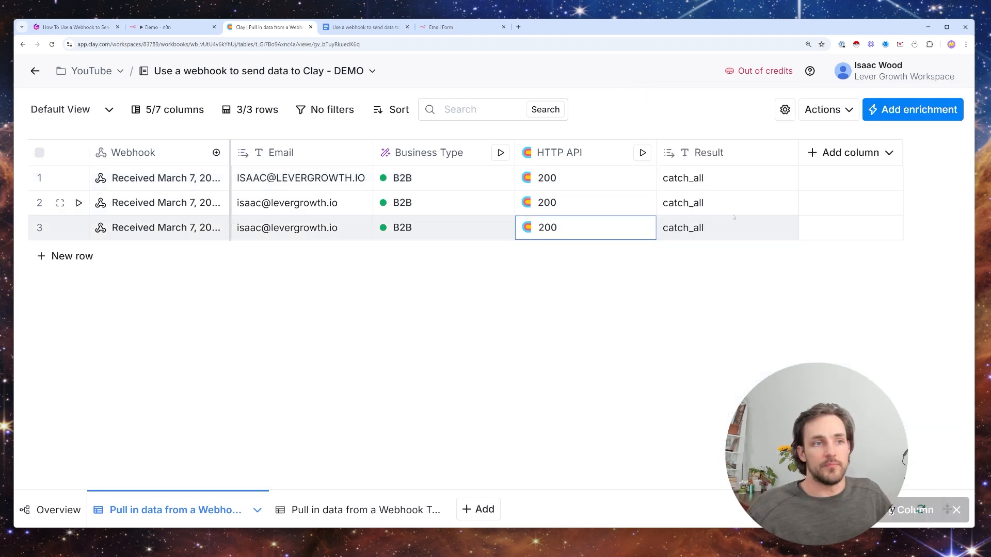
{"action": "left_click_drag", "start_coordinate": [696, 176], "coordinate": [700, 229]}
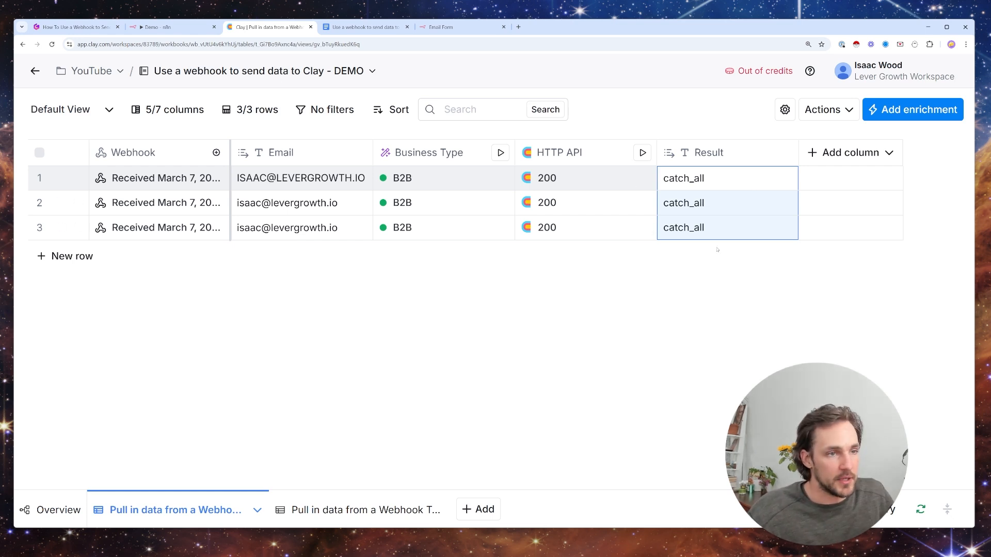
{"action": "mouse_move", "coordinate": [727, 182]}
{"action": "left_mouse_down"}
{"action": "mouse_move", "coordinate": [726, 223]}
{"action": "mouse_move", "coordinate": [733, 179]}
{"action": "left_mouse_up"}
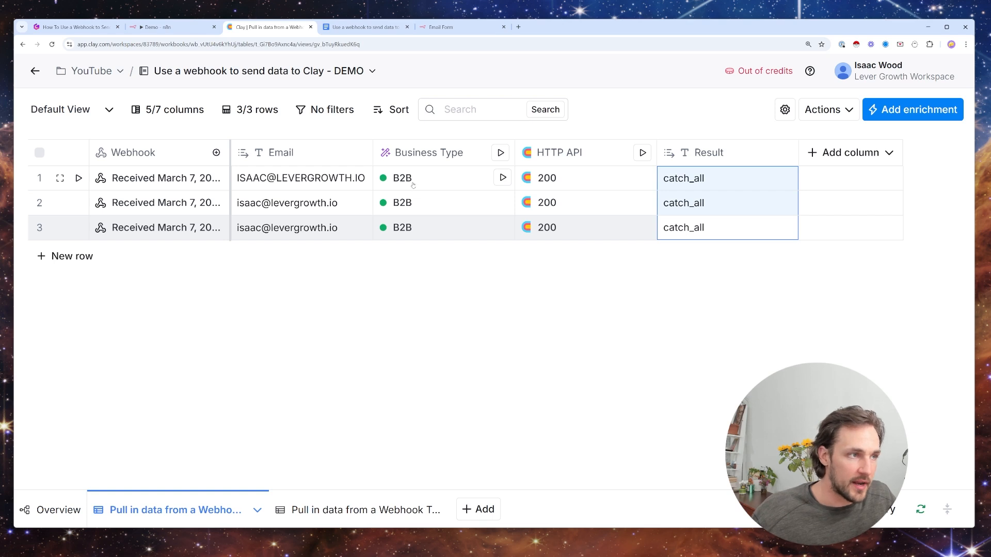
- Add a Use AI column with the prompt "Go to the domain in [Email] and tell me who this company sells to.", inserting the Email column
{"action": "left_click", "coordinate": [833, 154]}
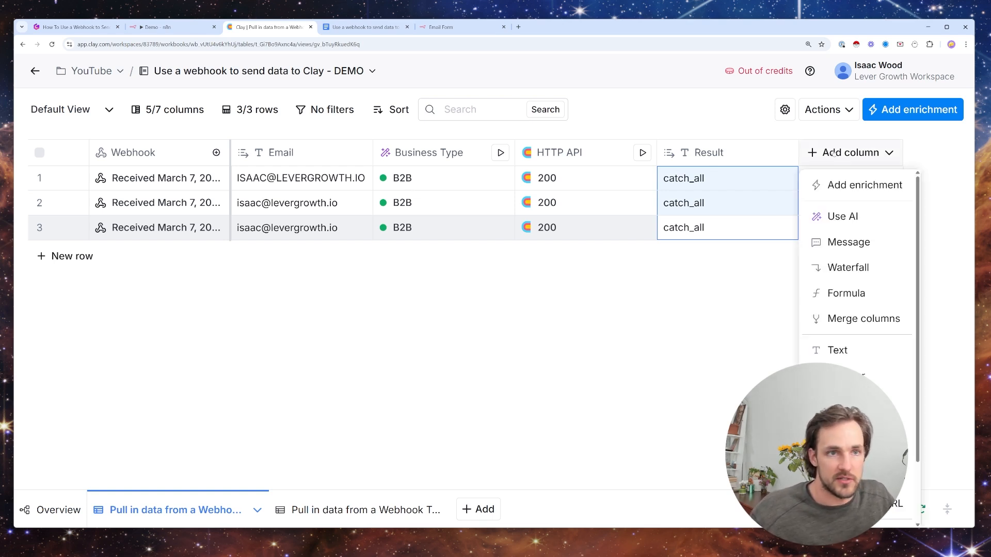
{"action": "left_click", "coordinate": [842, 216]}
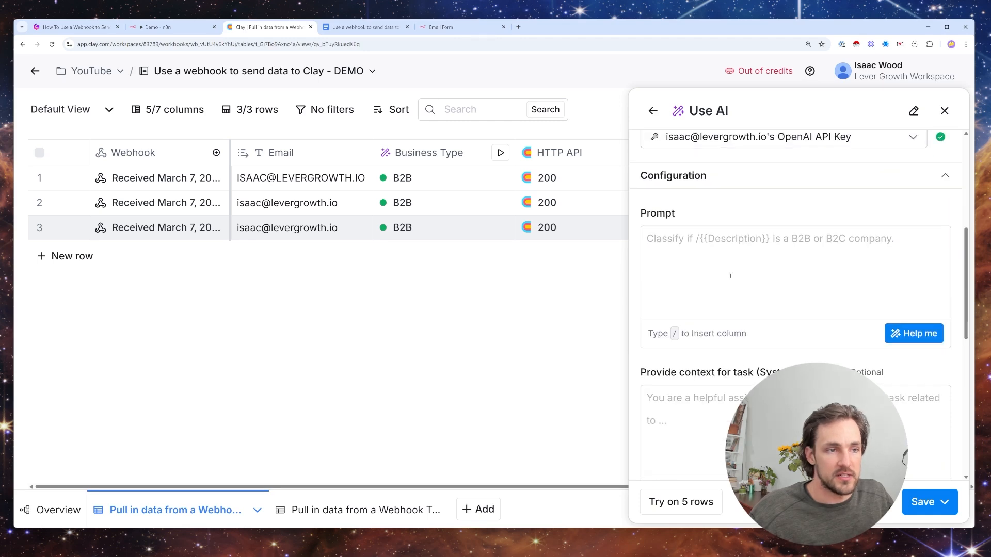
{"action": "scroll", "coordinate": [730, 273], "scroll_direction": "up", "scroll_amount": 3}
{"action": "scroll", "coordinate": [730, 274], "scroll_direction": "down", "scroll_amount": 2}
{"action": "type", "text": "G"}
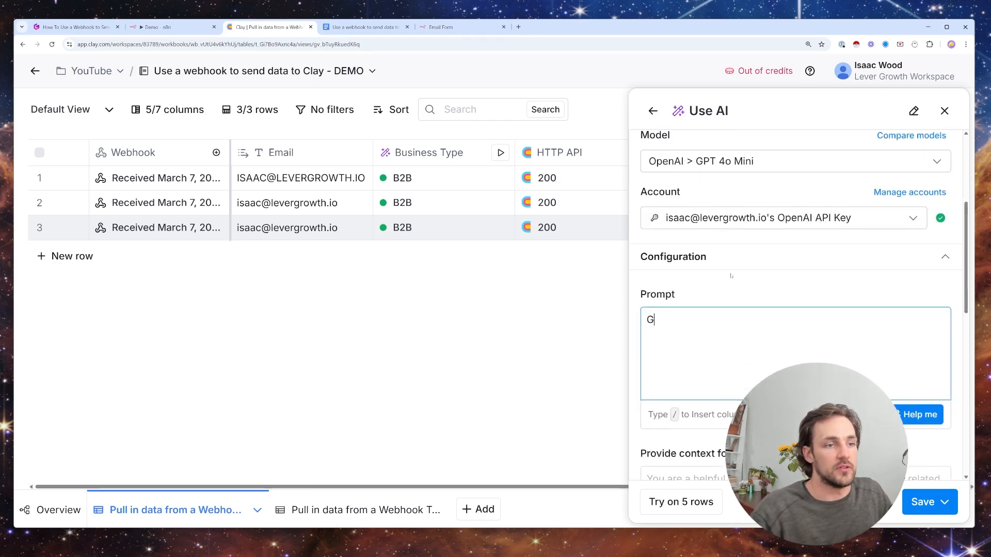
{"action": "type", "text": "o to the domain in /"}
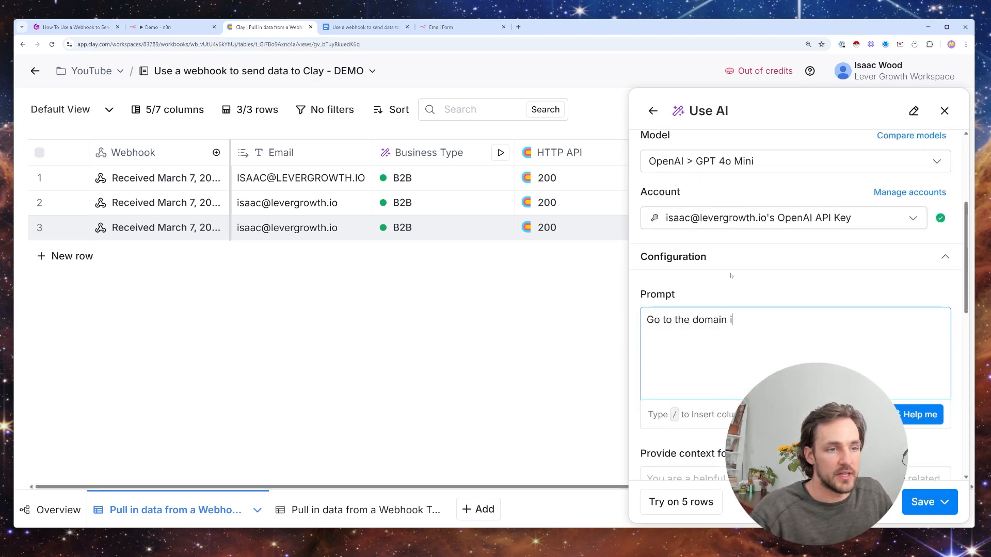
{"action": "type", "text": "email"}
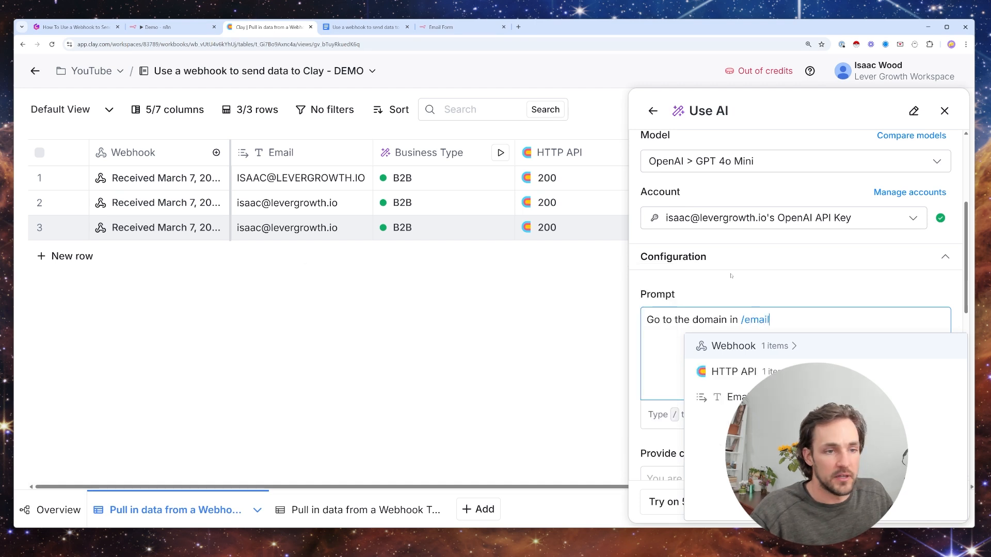
{"action": "left_click", "coordinate": [757, 397]}
{"action": "type", "text": "and tell me w"}
{"action": "type", "text": "ho th"}
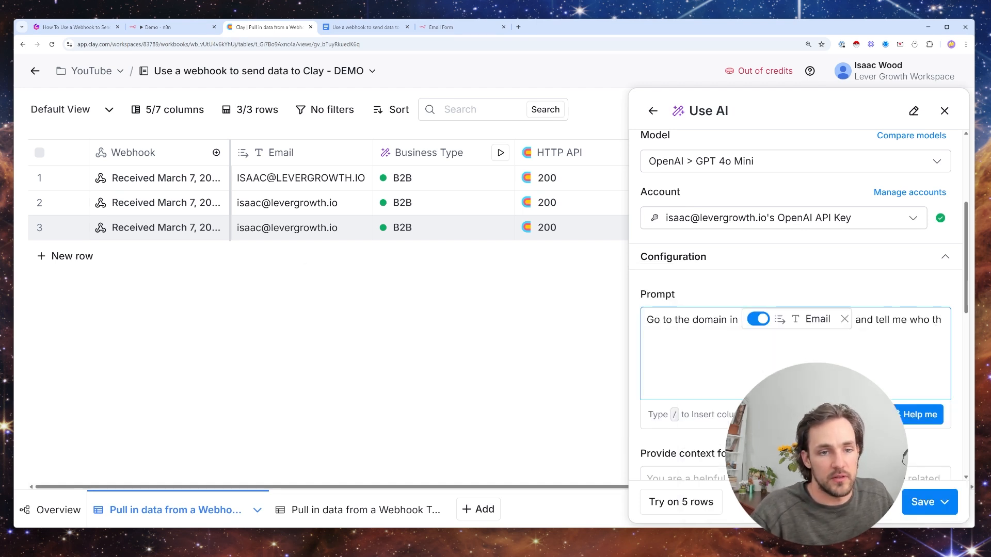
{"action": "type", "text": "is company s"}
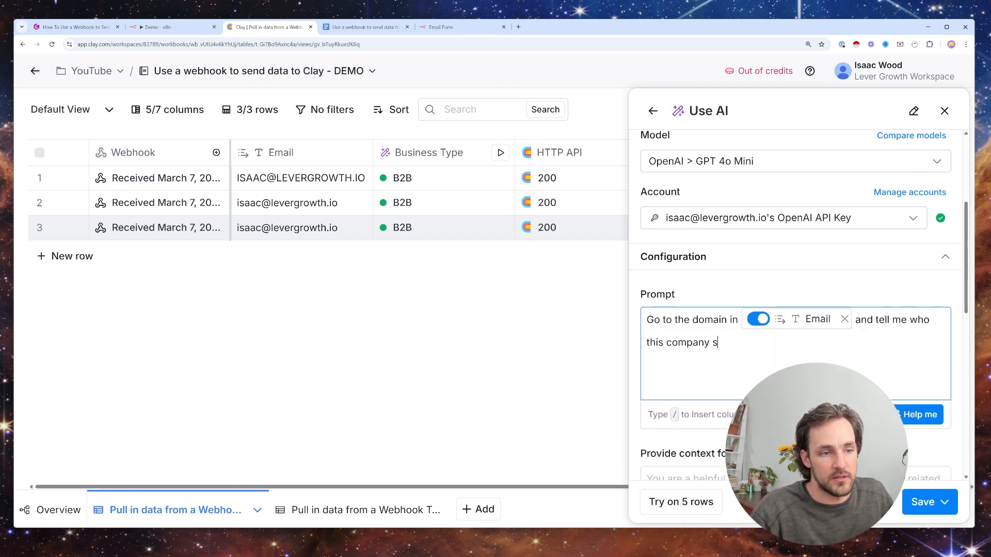
{"action": "type", "text": "ells to. Be consice a"}
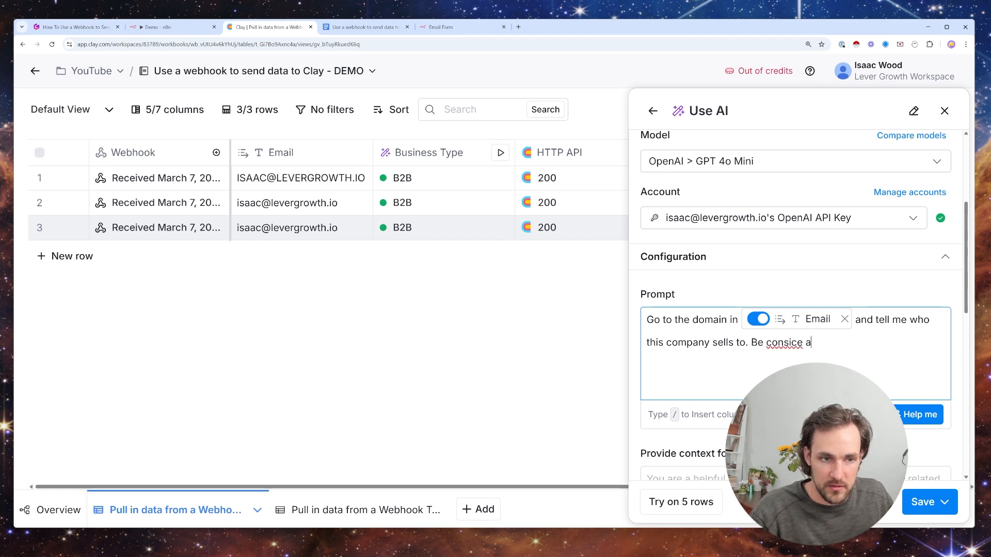
{"action": "type", "text": "nd give "}
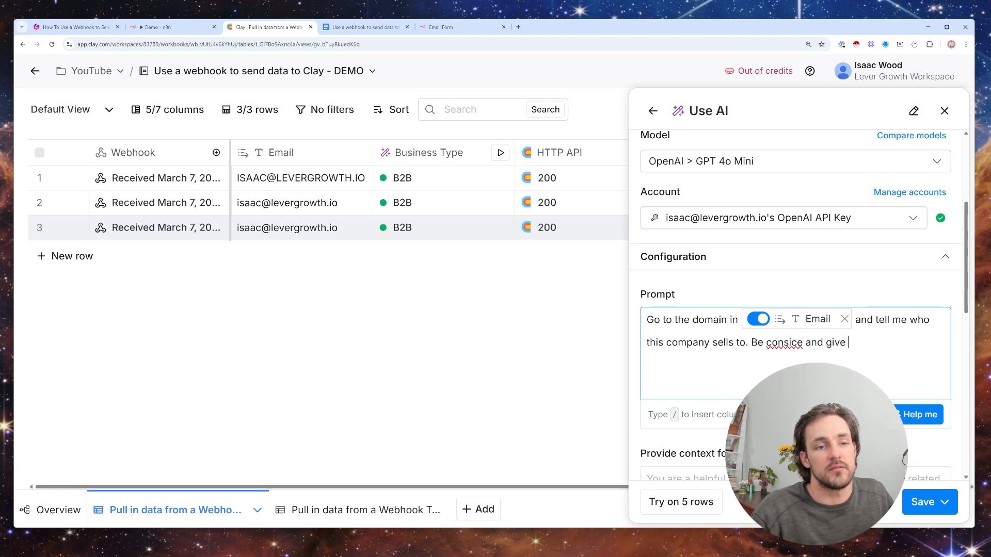
{"action": "type", "text": "me a response o"}
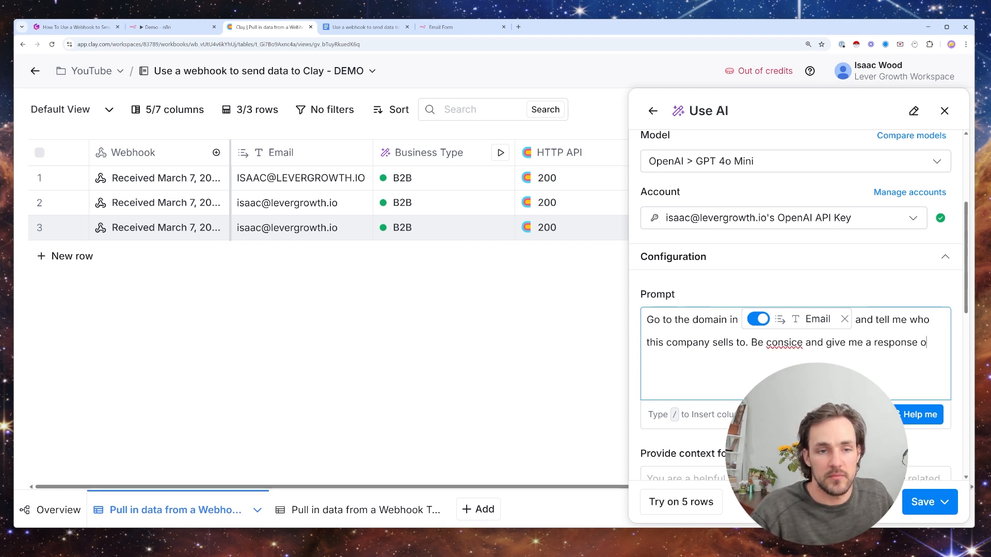
{"action": "type", "text": "f less than 5 "}
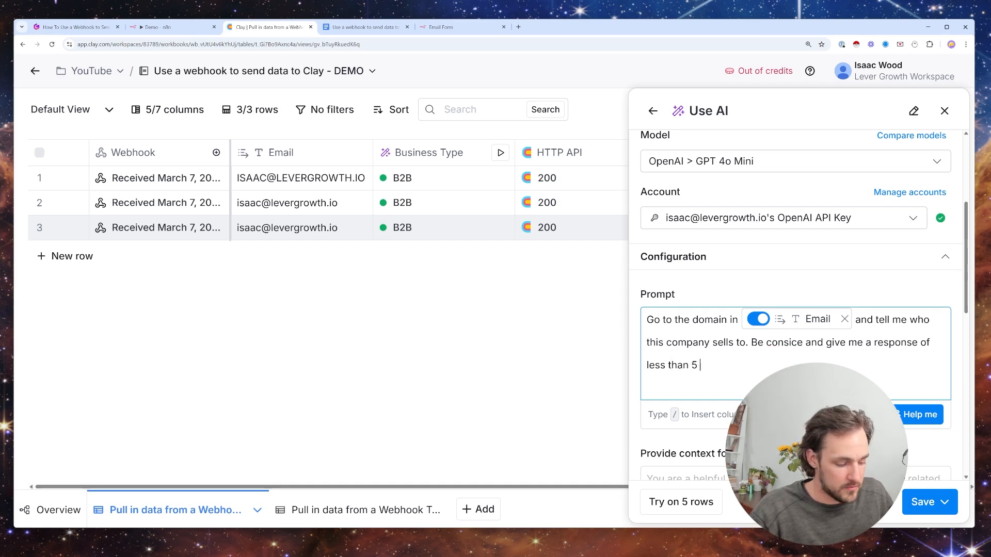
{"action": "type", "text": "words. "}
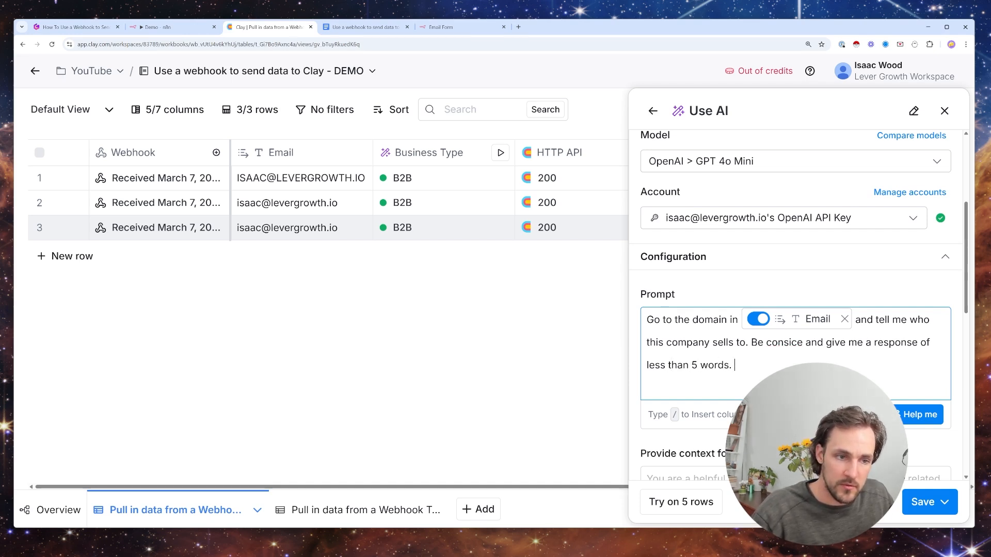
{"action": "type", "text": "Only give the c"}
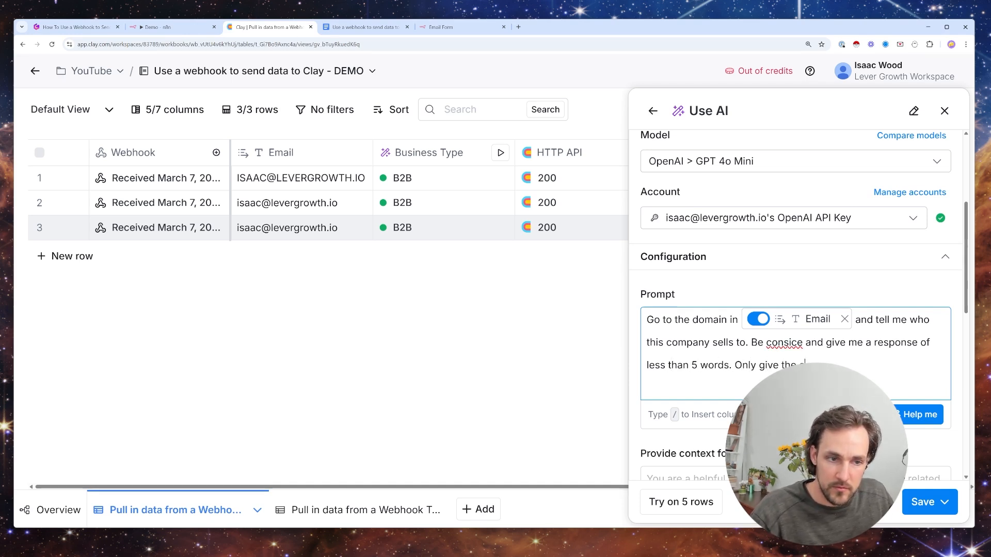
{"action": "type", "text": "ustomer type."}
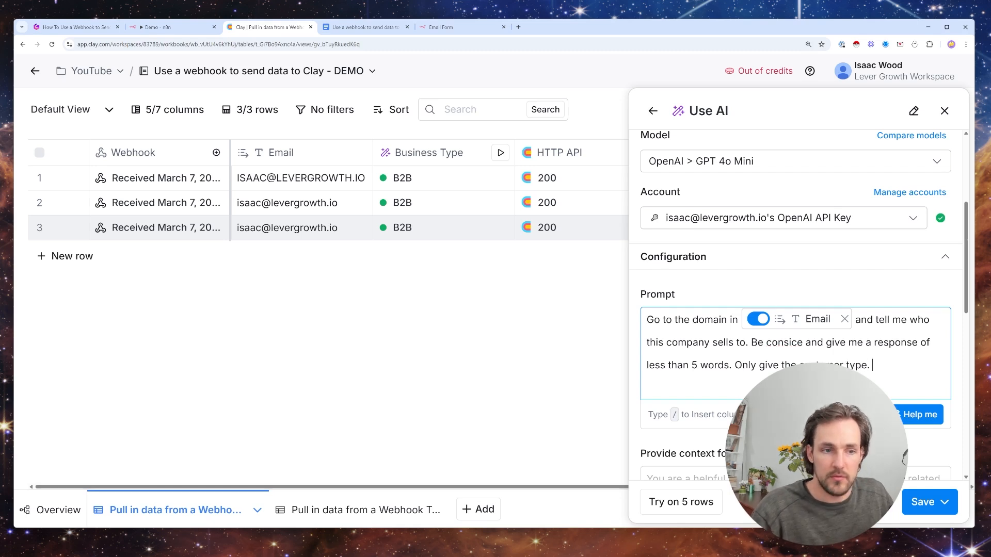
- Extend the prompt with "Be consice and give me a response of less than 5 words. Only give the customer type." and save the column
{"action": "left_click", "coordinate": [924, 502]}
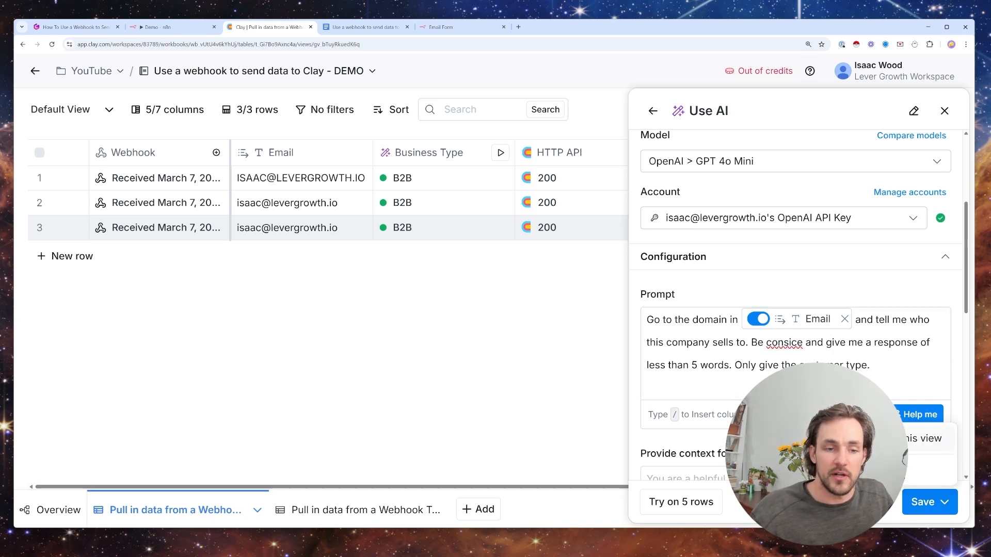
- Examine the responses in the Customer Type cell details of the three rows, then close them
{"action": "left_click", "coordinate": [952, 108]}
{"action": "left_click", "coordinate": [761, 227]}
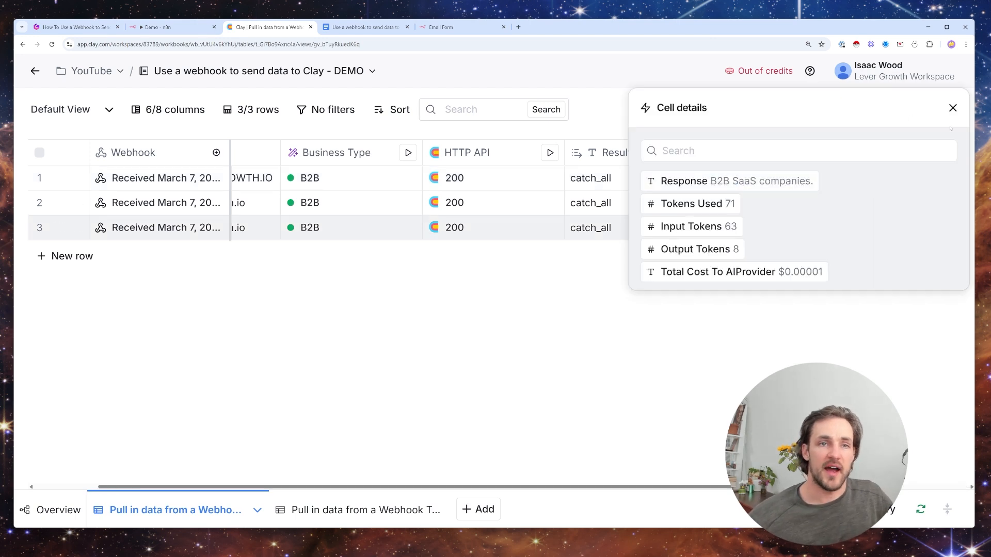
{"action": "left_click", "coordinate": [953, 108]}
{"action": "left_click", "coordinate": [776, 203]}
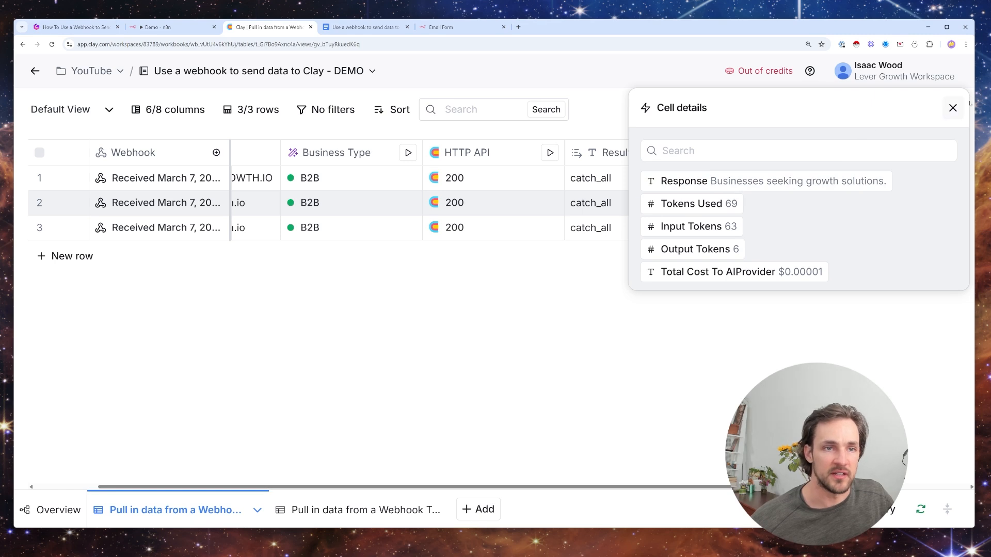
{"action": "left_click", "coordinate": [951, 109]}
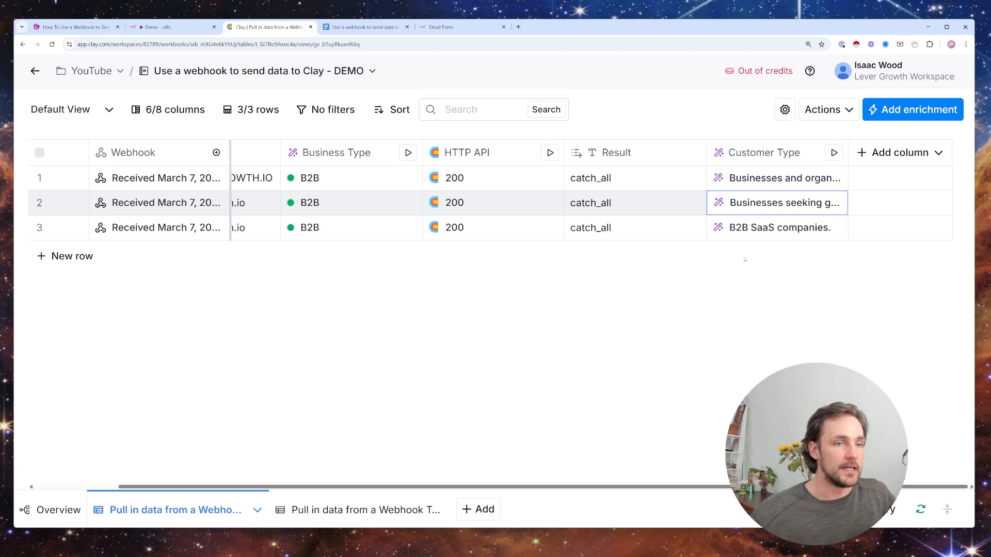
- Search the enrichments for smartlead, start an Add Lead to Campaign enrichment and review its setup inputs down to the run settings
{"action": "left_click", "coordinate": [903, 153]}
{"action": "left_click", "coordinate": [914, 182]}
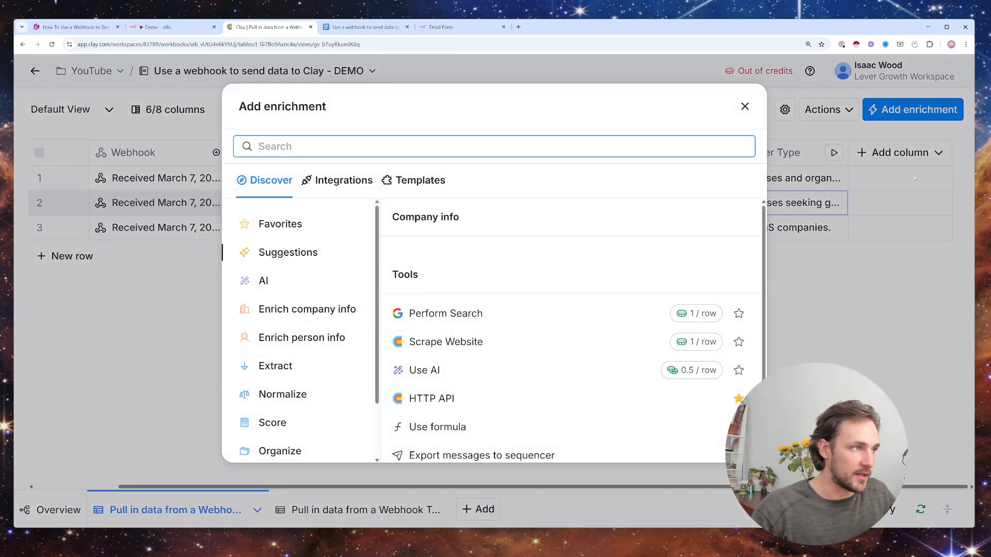
{"action": "type", "text": "smartlead"}
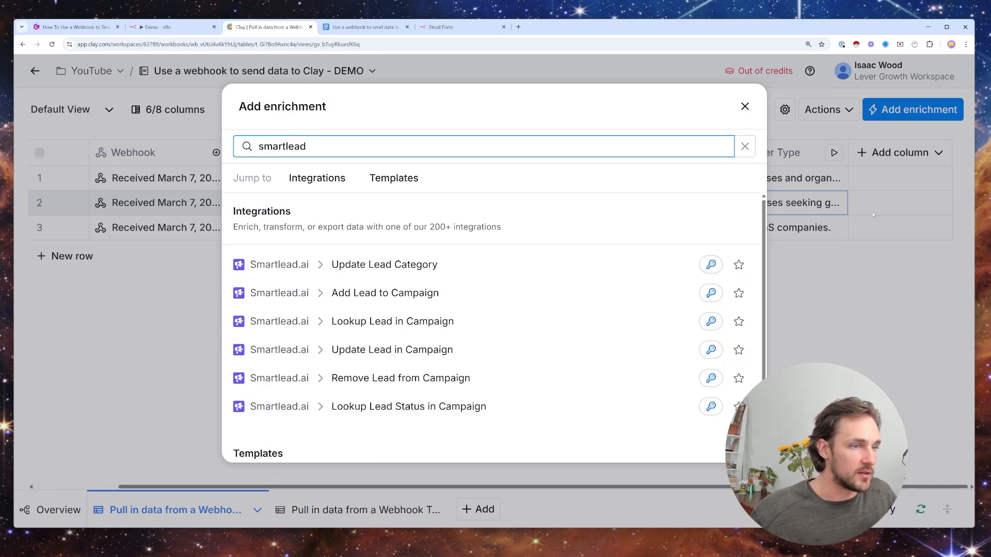
{"action": "left_click", "coordinate": [487, 293]}
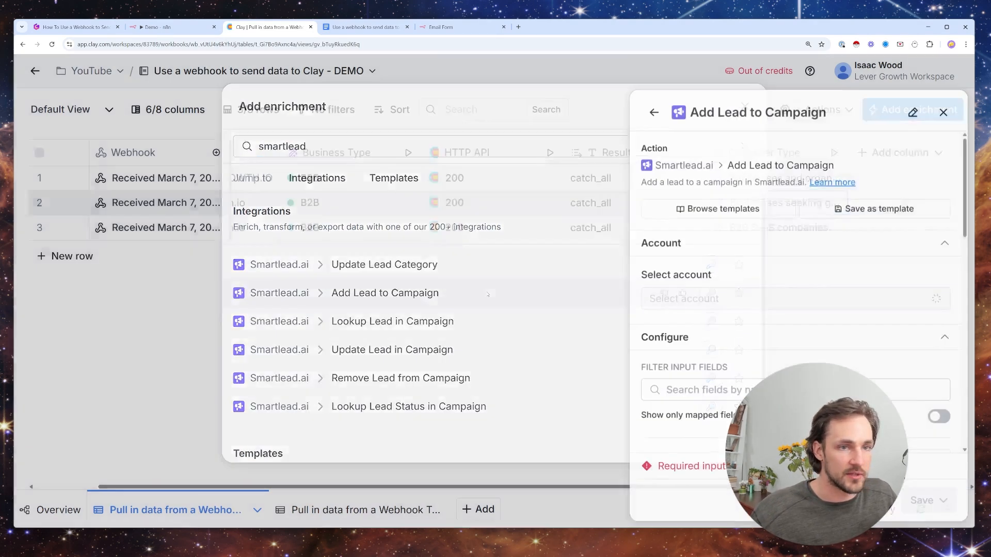
{"action": "scroll", "coordinate": [756, 378], "scroll_direction": "down", "scroll_amount": 5}
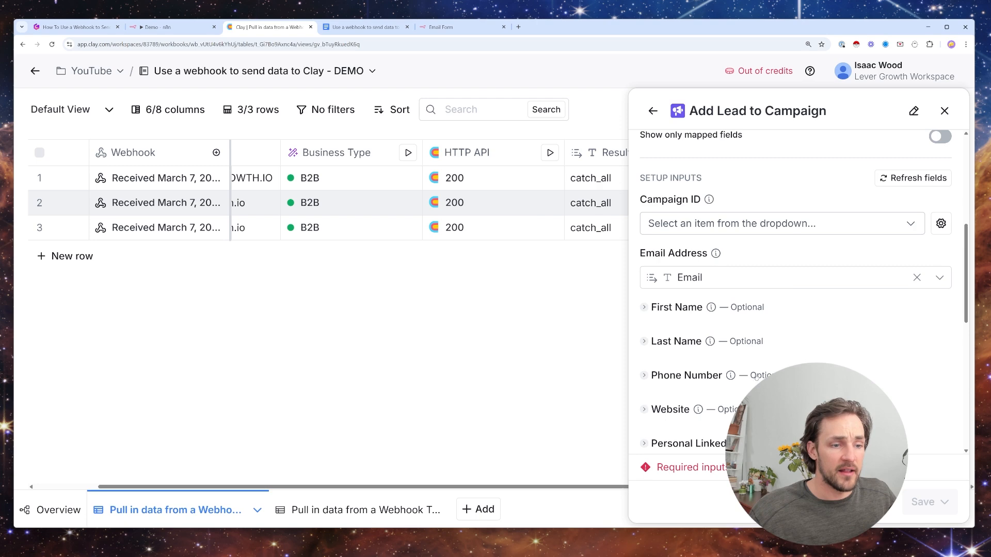
{"action": "scroll", "coordinate": [756, 379], "scroll_direction": "down", "scroll_amount": 5}
- Generate a conditional run formula from the description "ONly run if [response] contains b2b", using the Business Type response
{"action": "left_click", "coordinate": [756, 405]}
{"action": "type", "text": "ONly run if /"}
{"action": "left_click", "coordinate": [275, 253]}
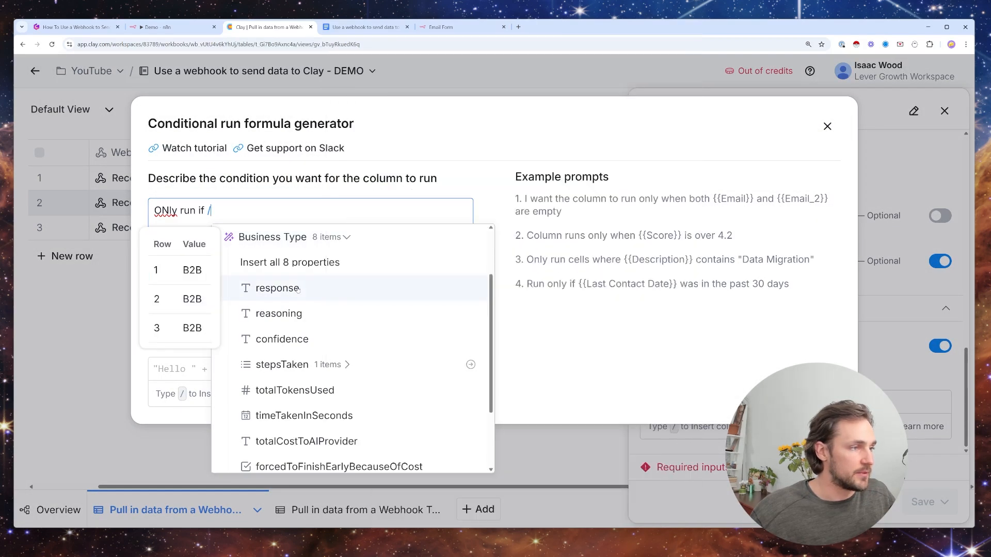
{"action": "left_click", "coordinate": [297, 289]}
{"action": "type", "text": "con"}
{"action": "type", "text": "b2vid"}
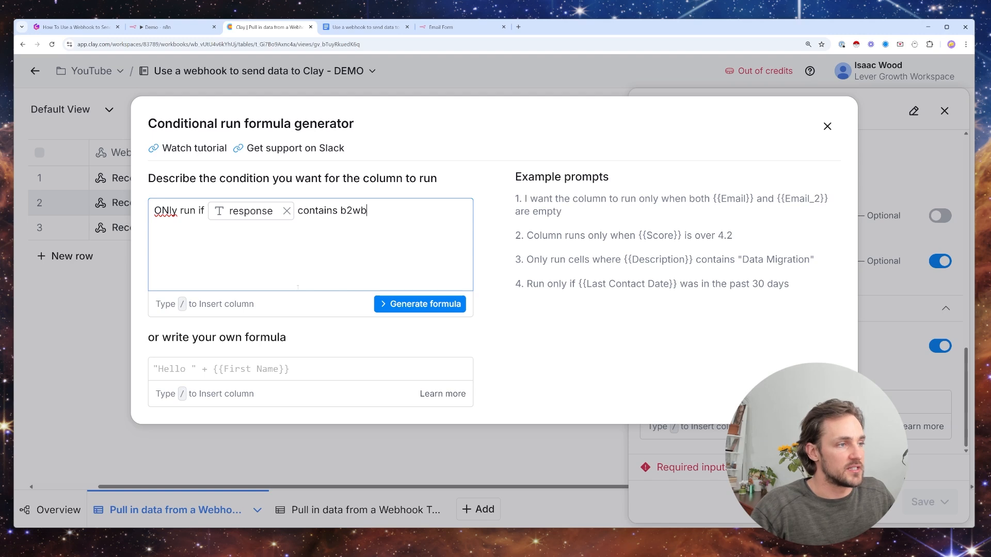
{"action": "key", "text": "BackSpace"}
{"action": "key", "text": "BackSpace"}
{"action": "key", "text": "BackSpace"}
{"action": "type", "text": "b"}
{"action": "left_click", "coordinate": [412, 304]}
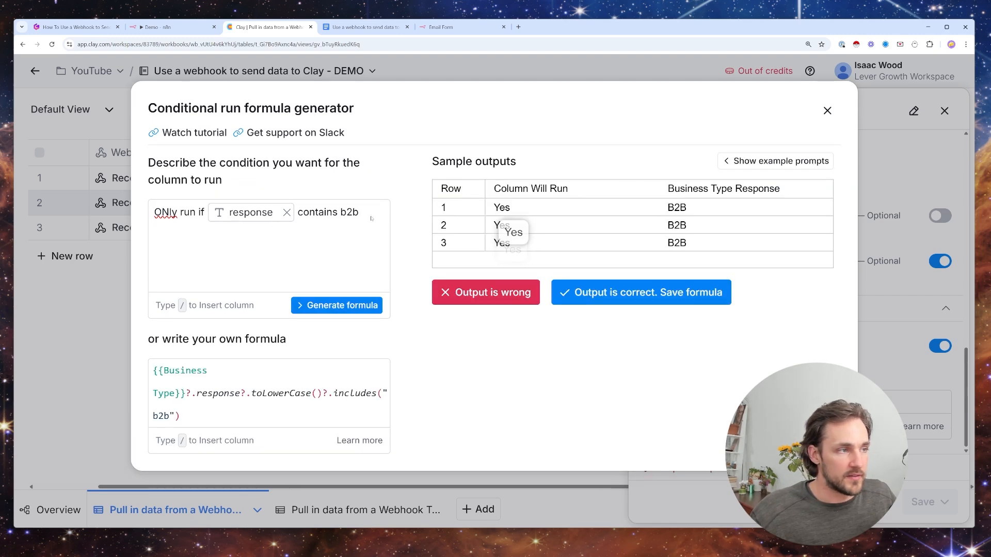
- Change the condition to "does not contains b2b" and regenerate the formula
{"action": "double_click", "coordinate": [317, 212]}
{"action": "left_click", "coordinate": [298, 213]}
{"action": "type", "text": "does not"}
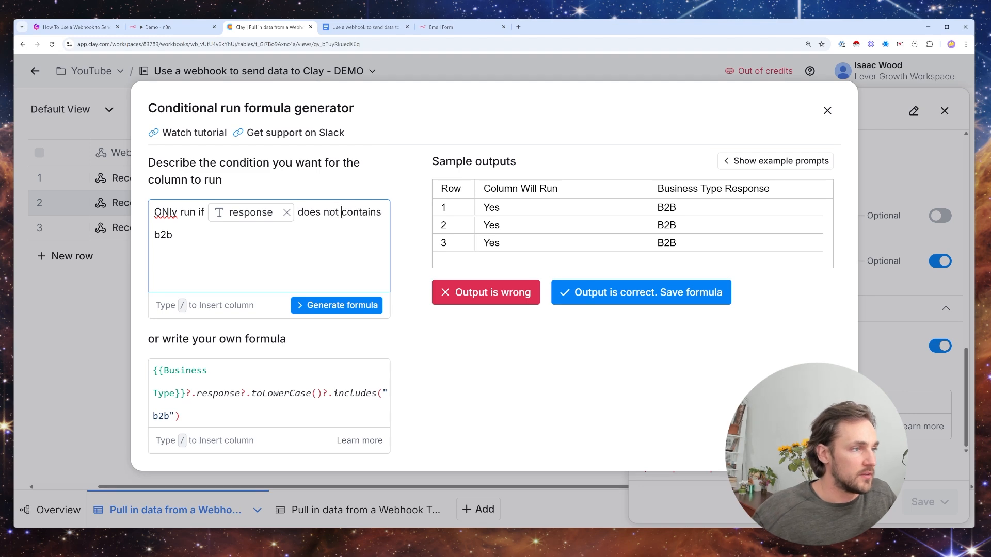
{"action": "left_click", "coordinate": [342, 305]}
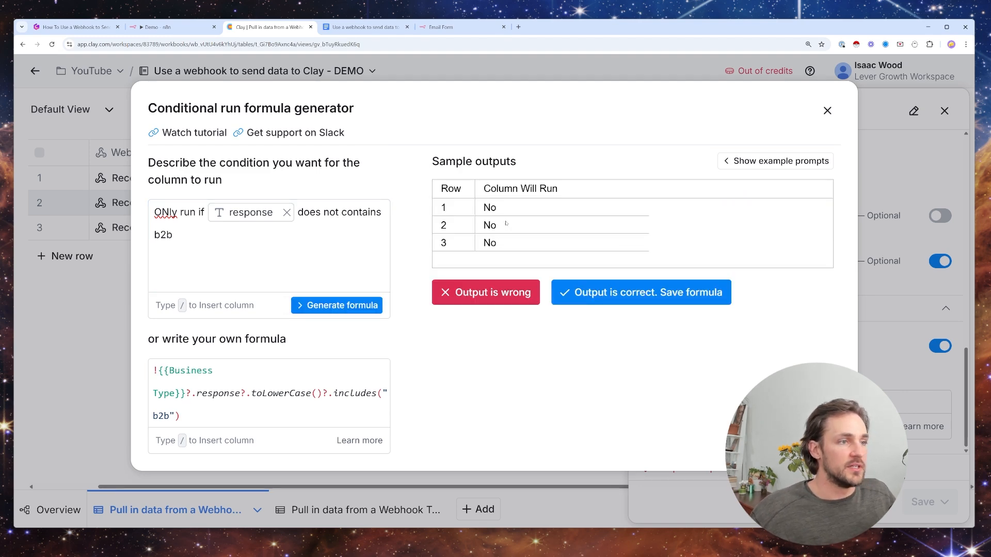
- Close the formula generator without saving the formula and discard the Add Lead to Campaign enrichment
{"action": "left_click", "coordinate": [827, 111]}
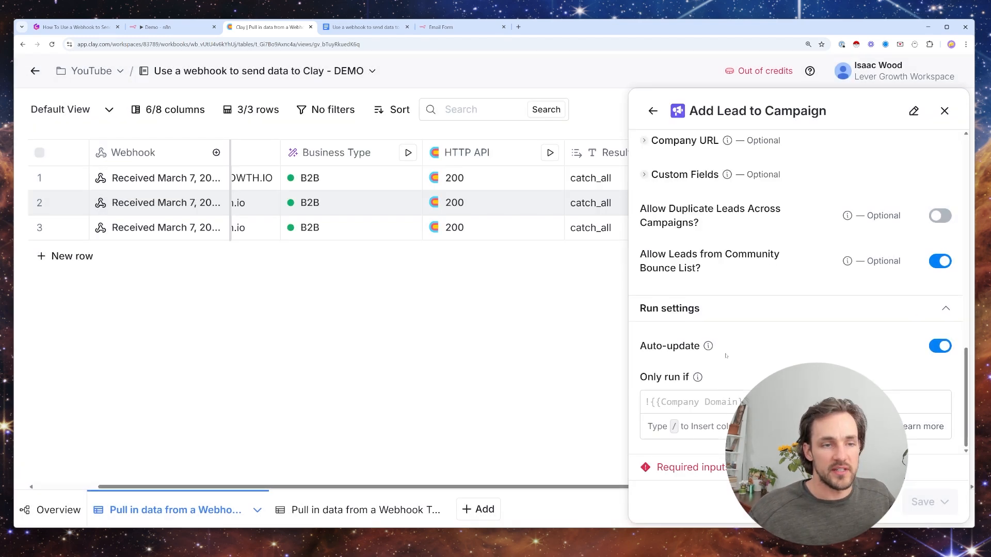
{"action": "scroll", "coordinate": [795, 291], "scroll_direction": "up", "scroll_amount": 10}
{"action": "left_click", "coordinate": [943, 114]}
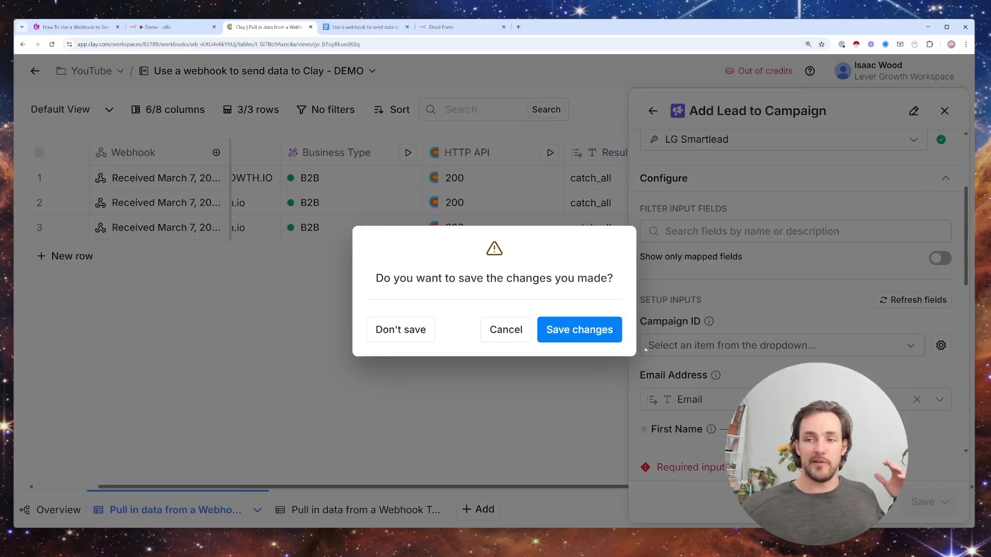
{"action": "left_click", "coordinate": [408, 331]}
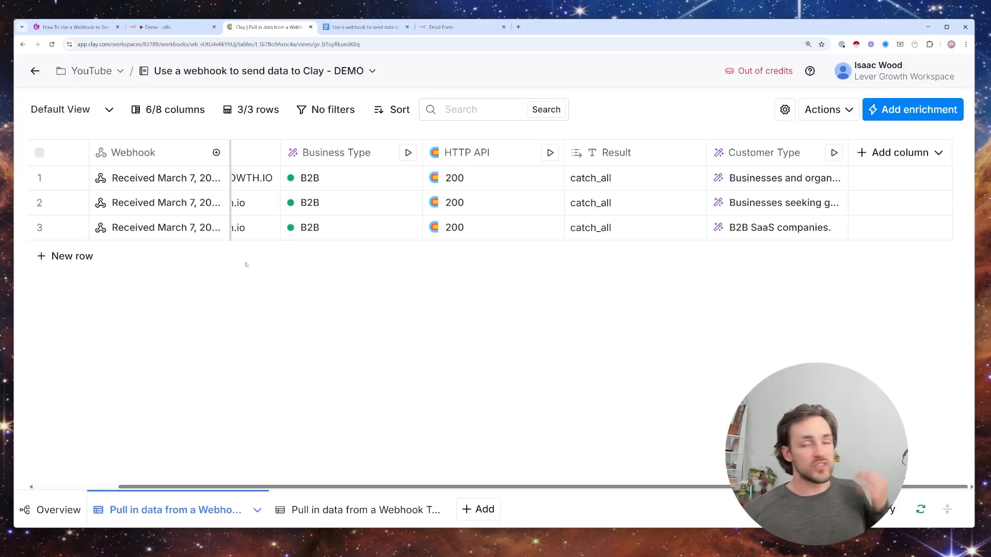